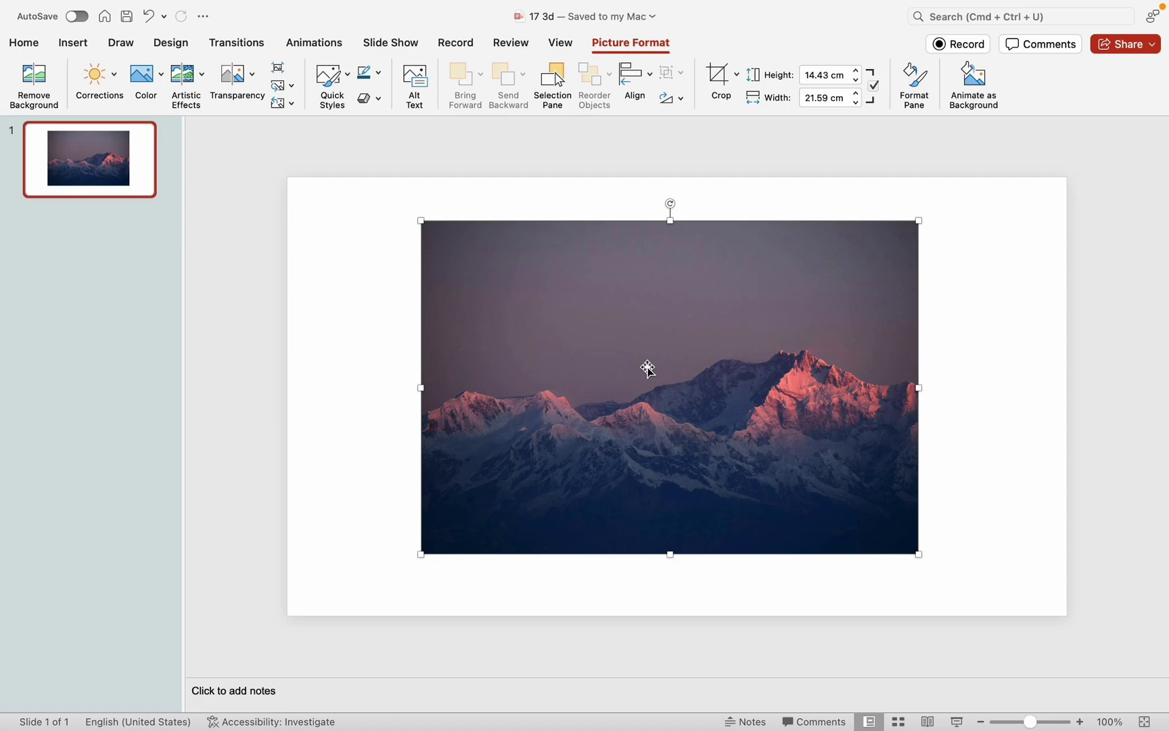
Replace the loose mountain photo with a full-slide picture background filled from the clipboard.
mouse_move(647, 366)
left_mouse_down()
mouse_move(619, 368)
mouse_move(643, 374)
left_mouse_up()
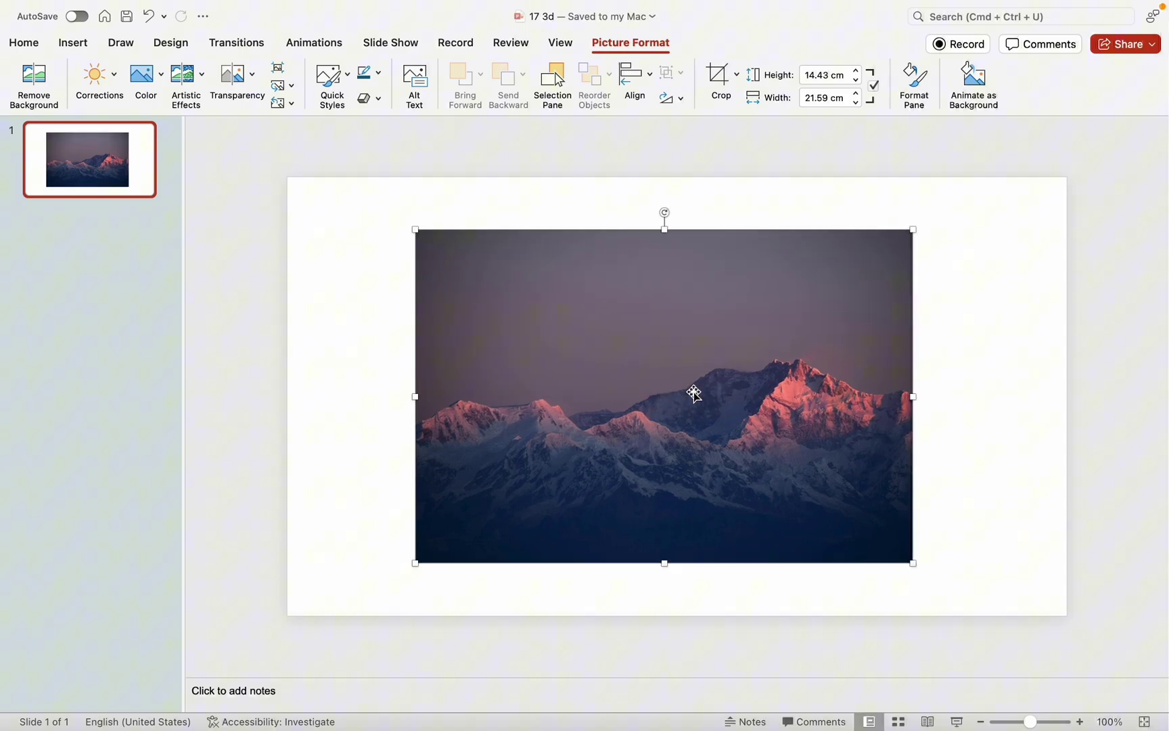
key("Delete")
right_click(613, 350)
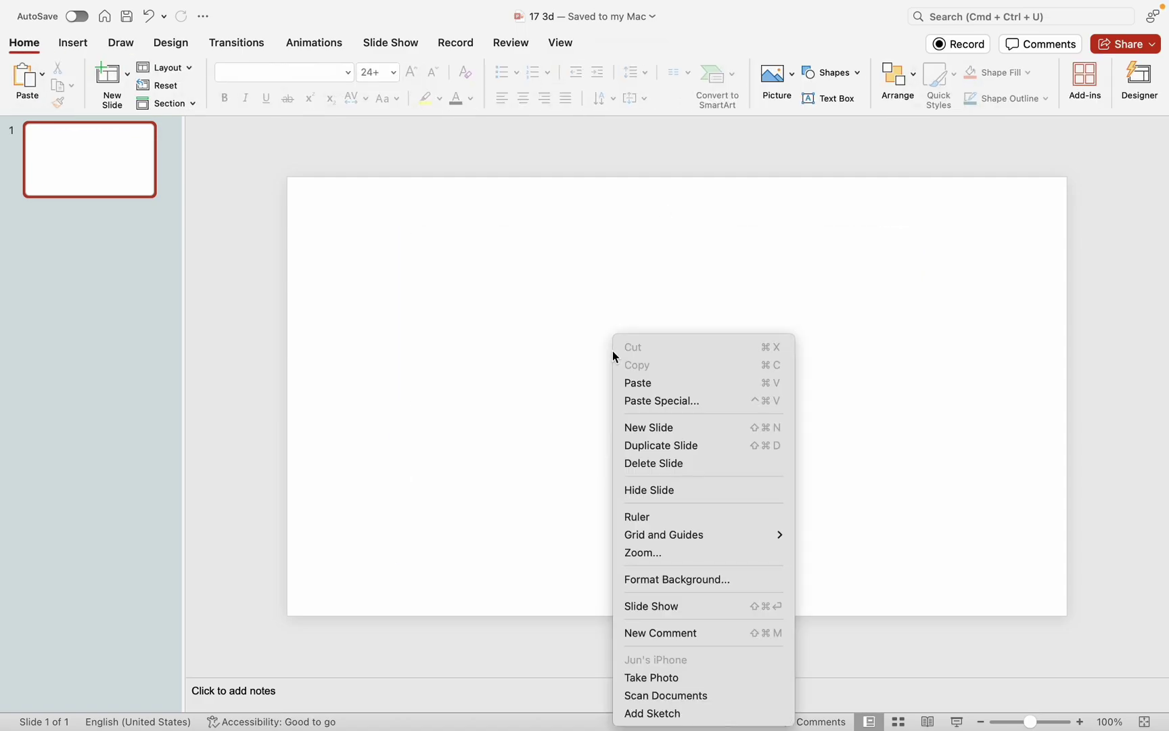
left_click(661, 584)
left_click(1023, 255)
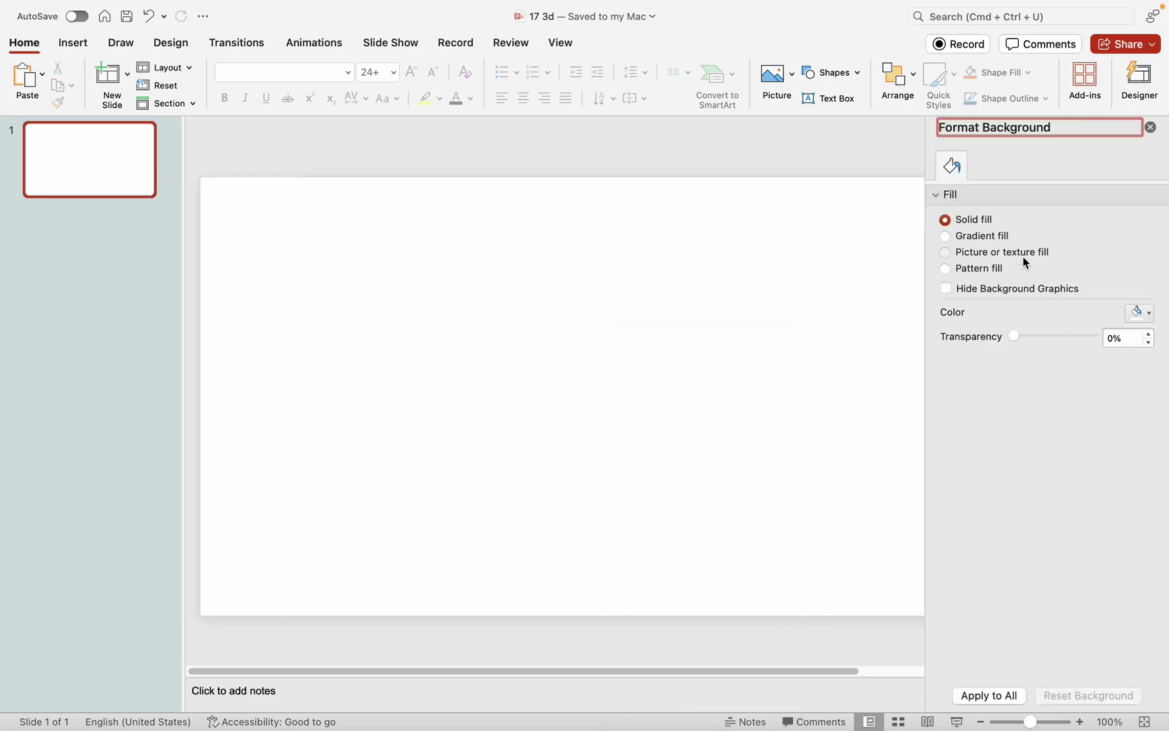
left_click(1024, 341)
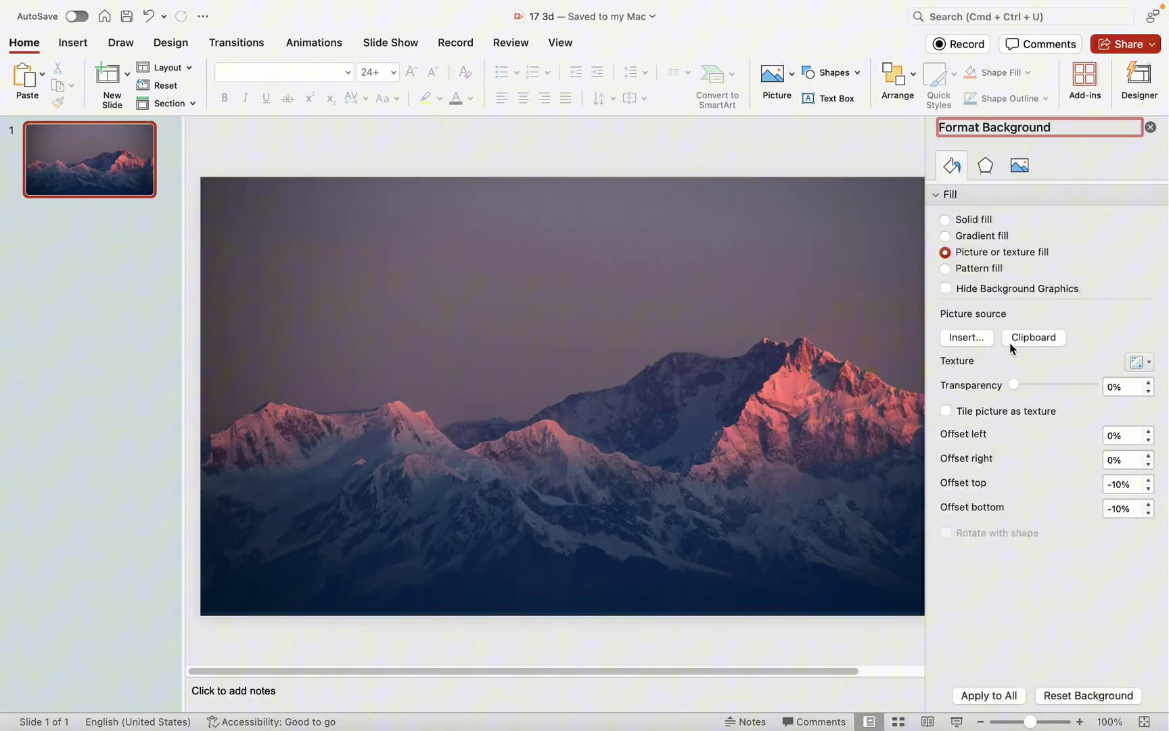
left_click(1151, 128)
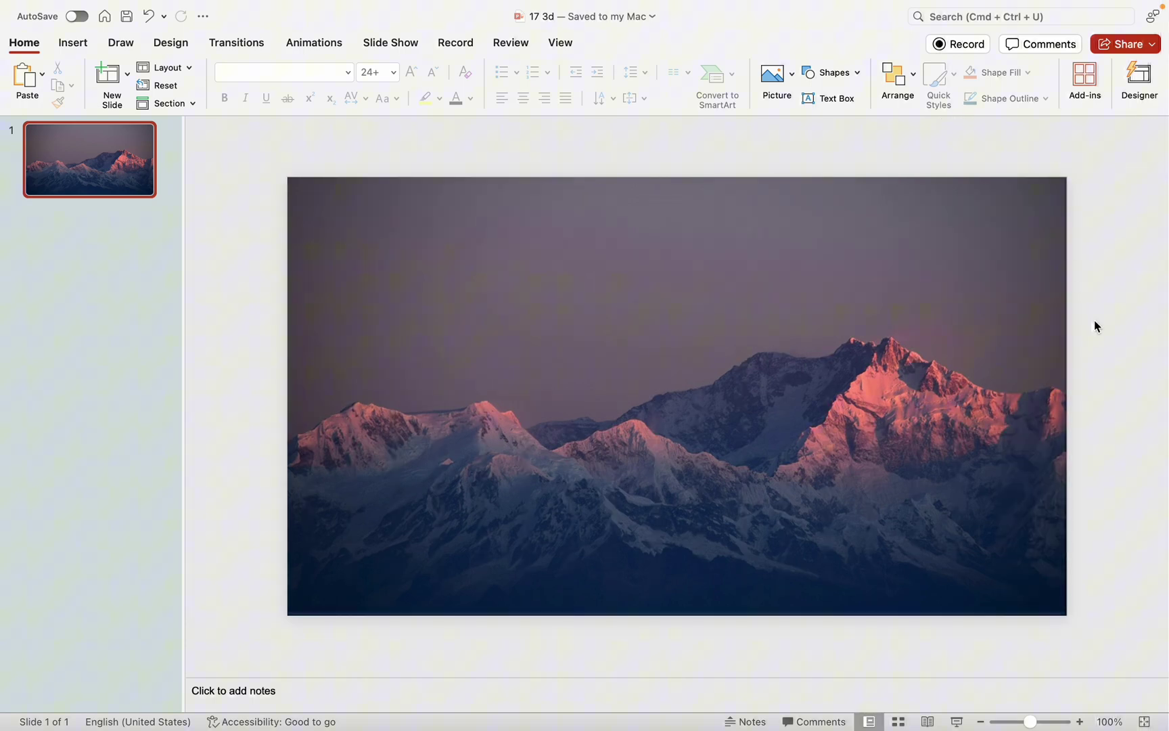
scroll(276, 290, "down", 2)
Draw a rectangle covering the whole slide.
scroll(276, 289, "down", 3)
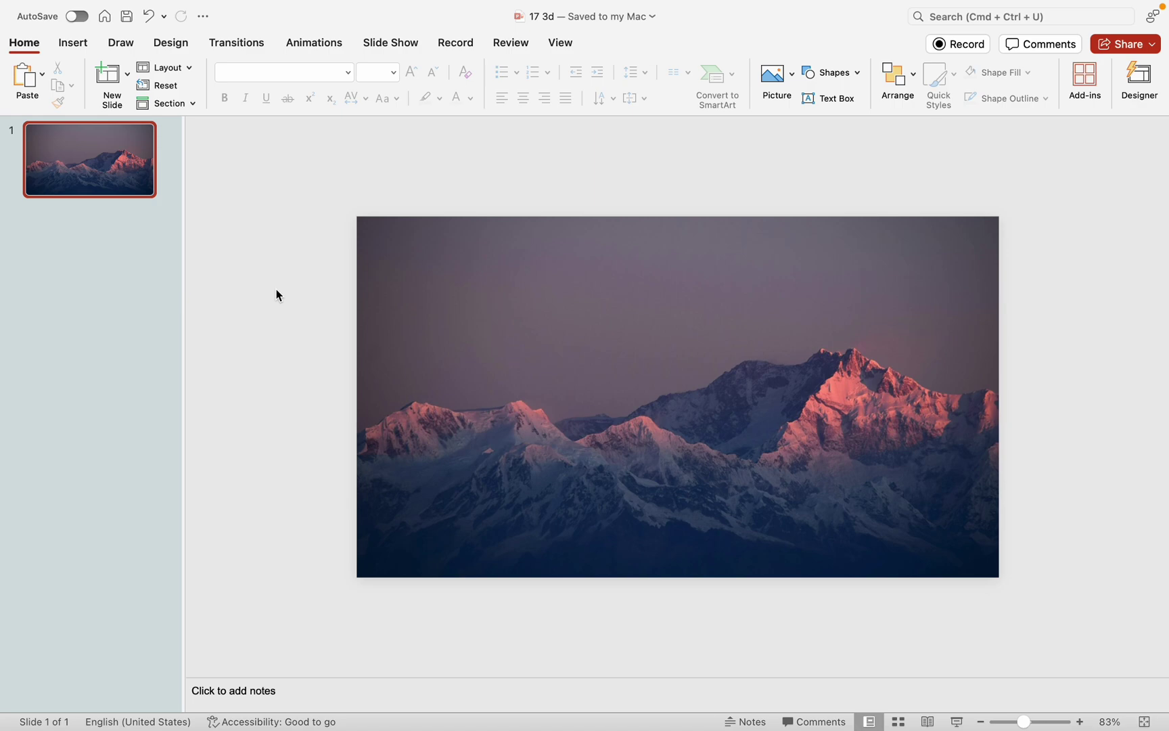
left_click(73, 42)
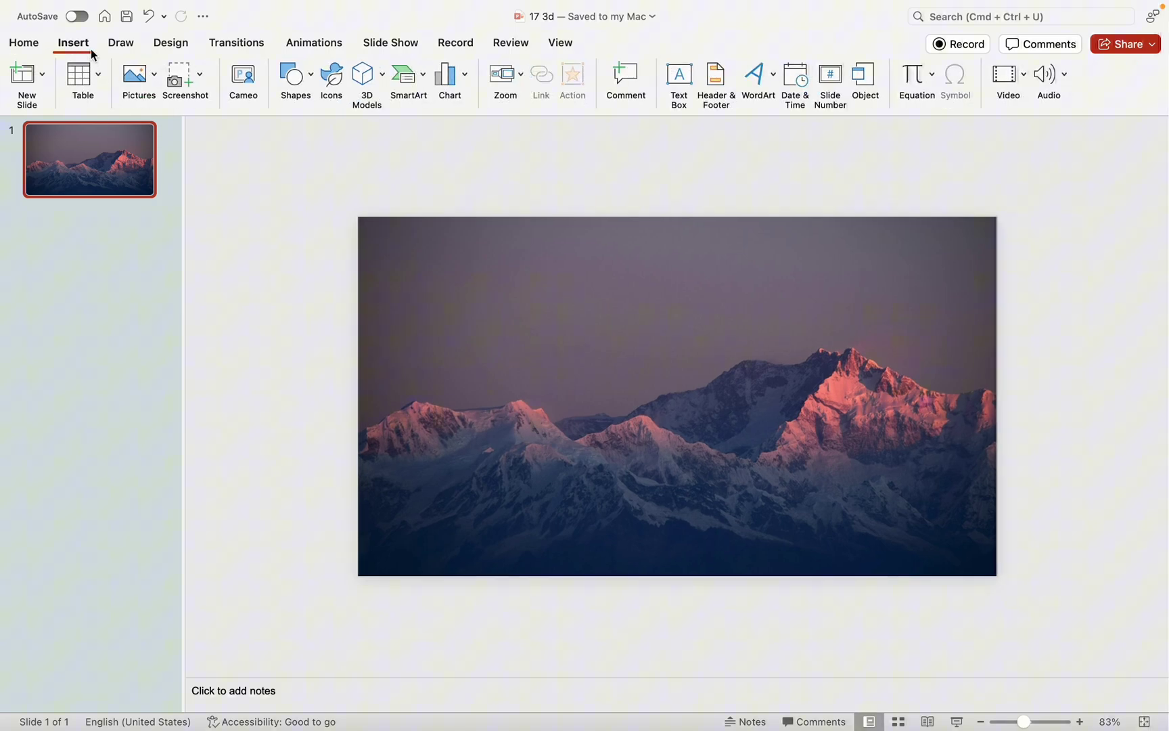
left_click(296, 78)
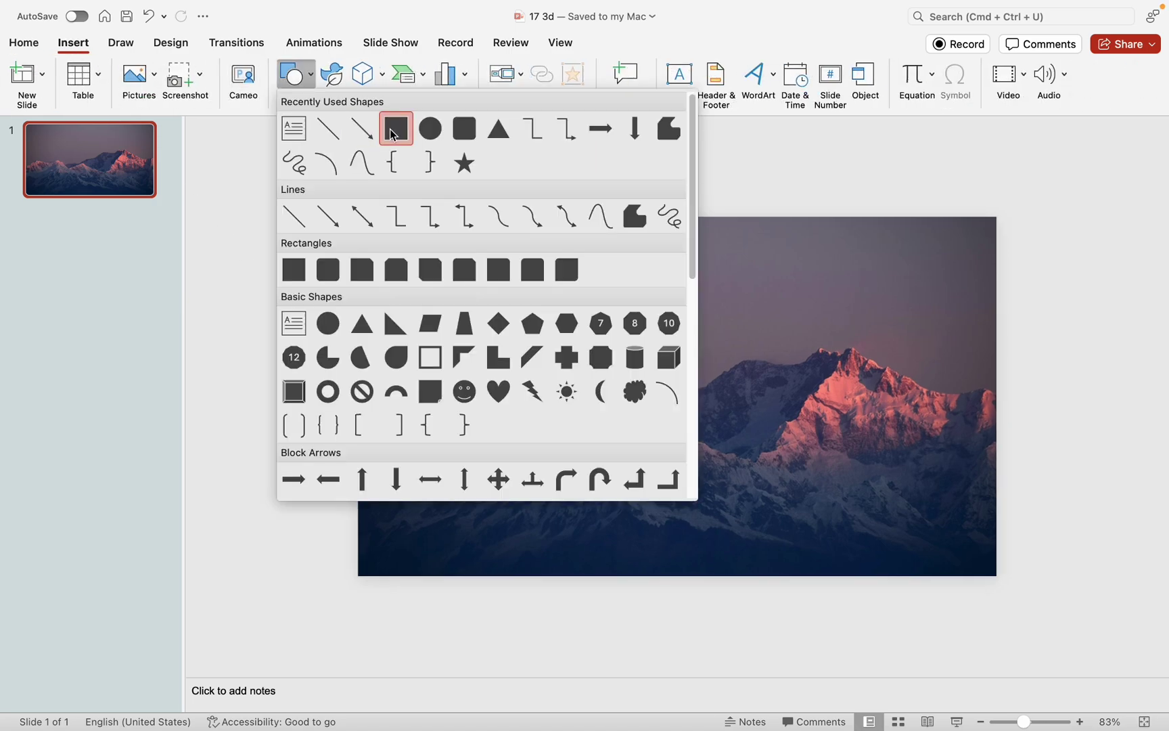
left_click(363, 128)
mouse_move(359, 217)
left_mouse_down()
mouse_move(381, 253)
mouse_move(998, 576)
left_mouse_up()
Remove the rectangle's outline and give it a two-stop gradient running left to right.
right_click(742, 409)
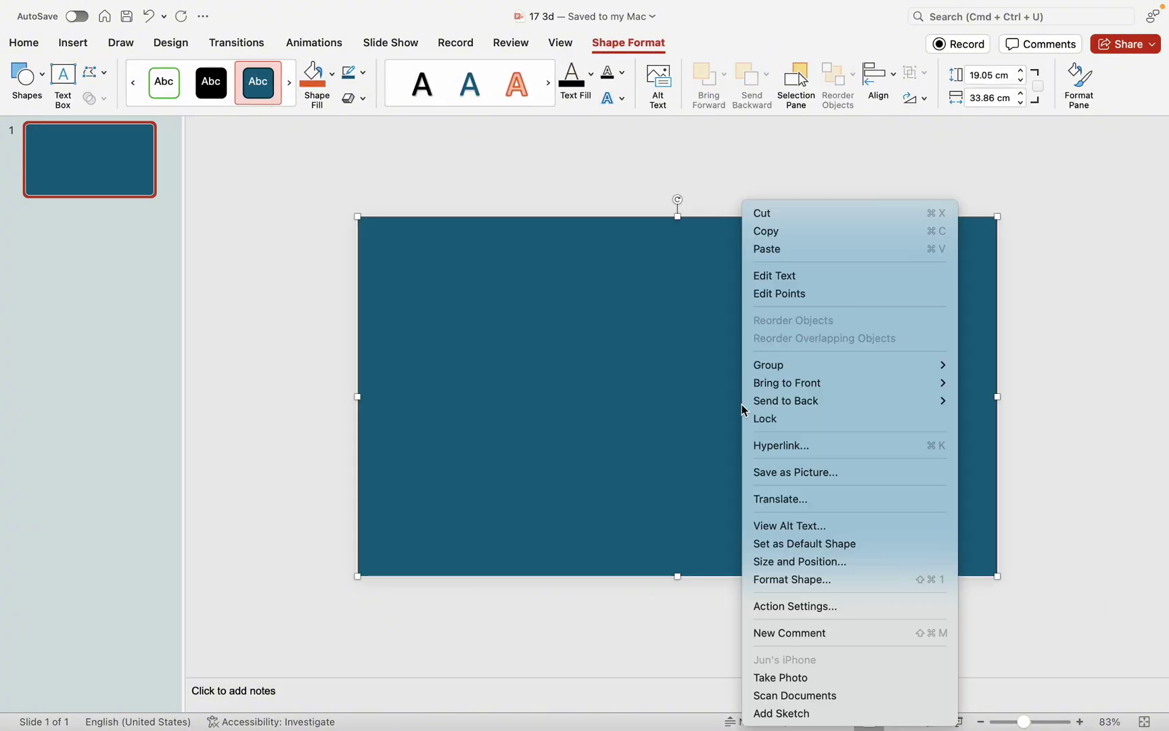
left_click(822, 579)
left_click(972, 436)
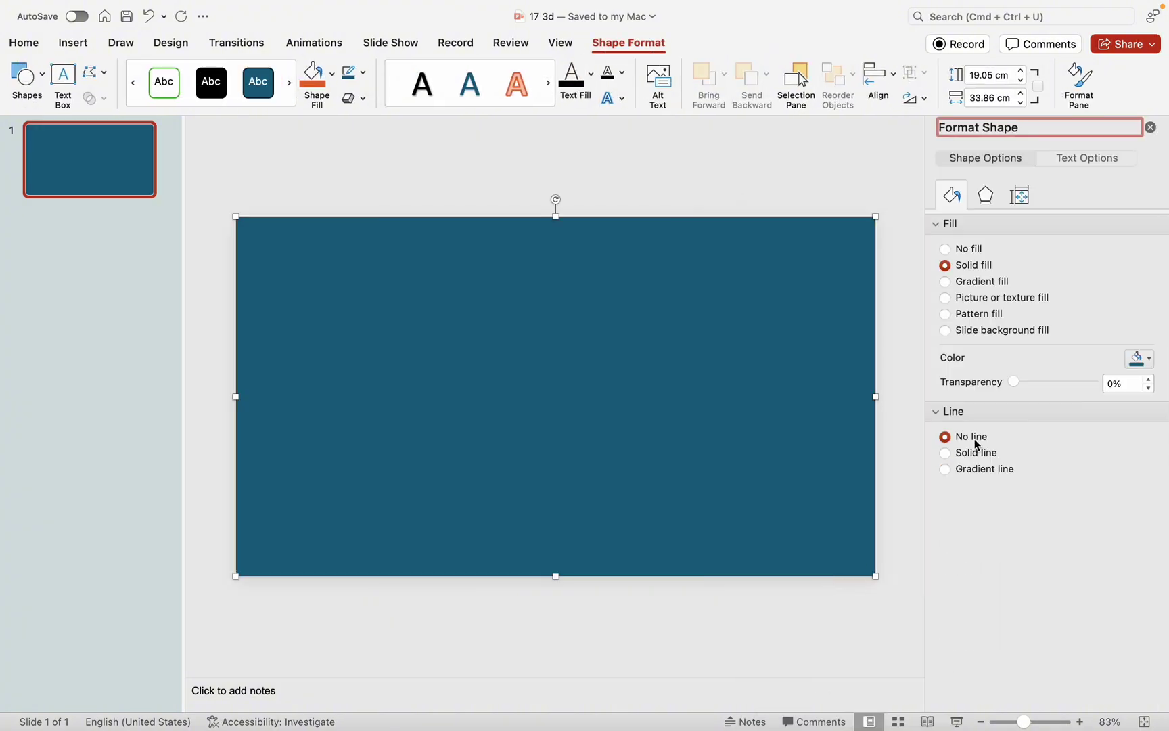
left_click(979, 280)
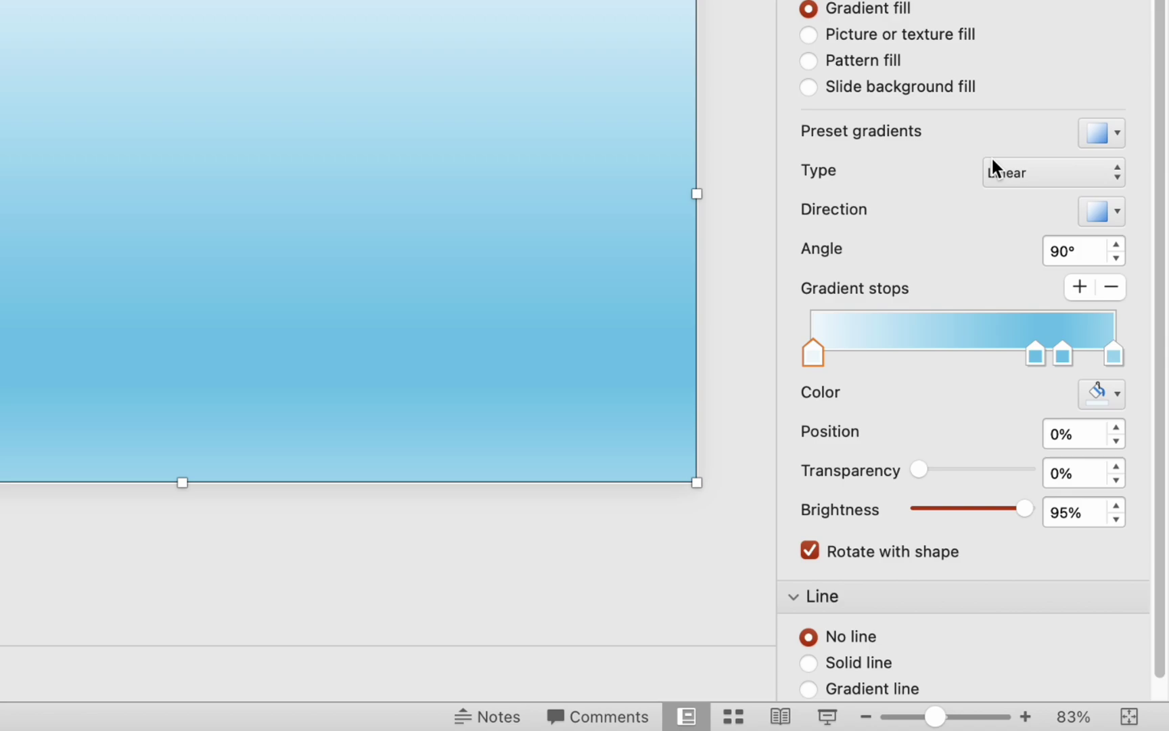
left_click(1084, 484)
left_click(1111, 295)
left_click(1064, 355)
left_click(1107, 291)
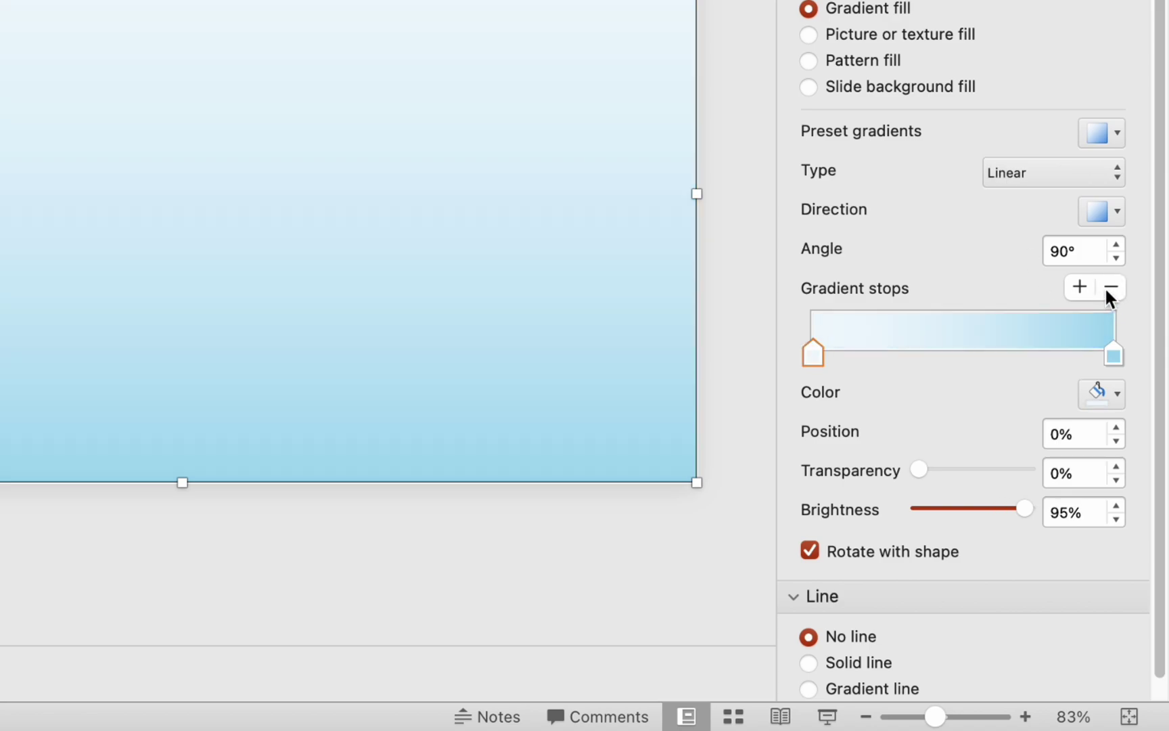
left_click(1101, 220)
left_click(1081, 262)
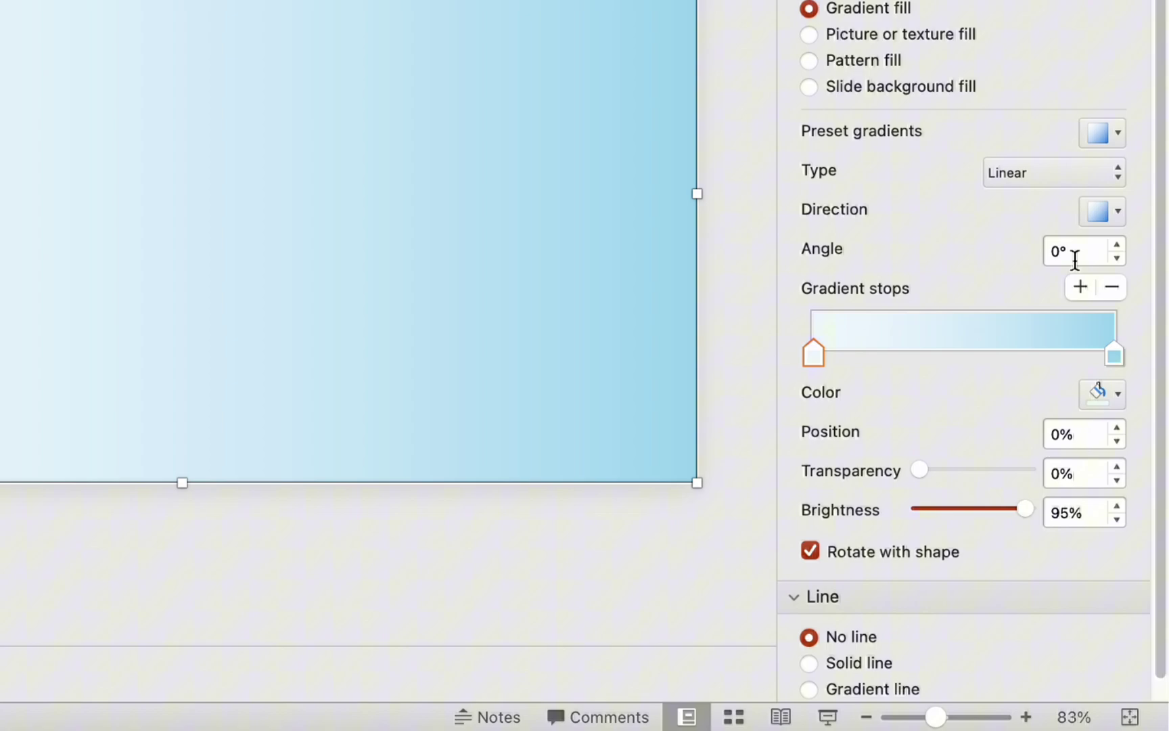
Make both gradient stops black.
left_click(1091, 393)
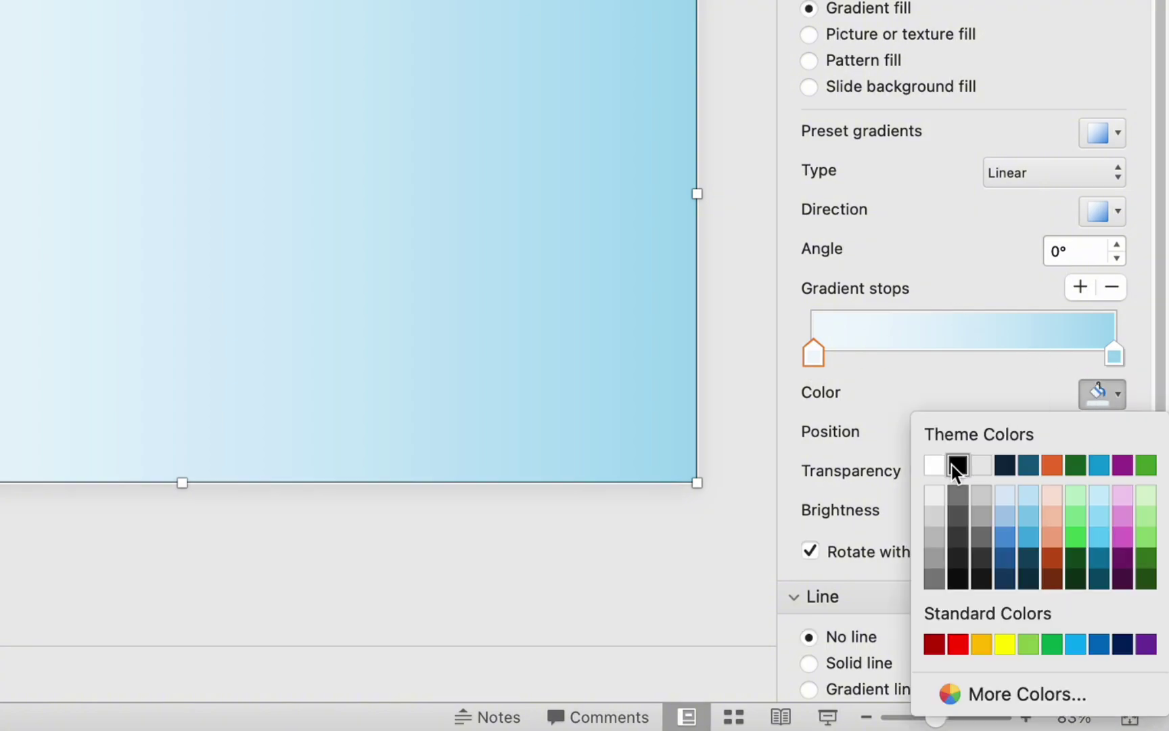
left_click(958, 465)
left_click(1113, 358)
left_click(1109, 394)
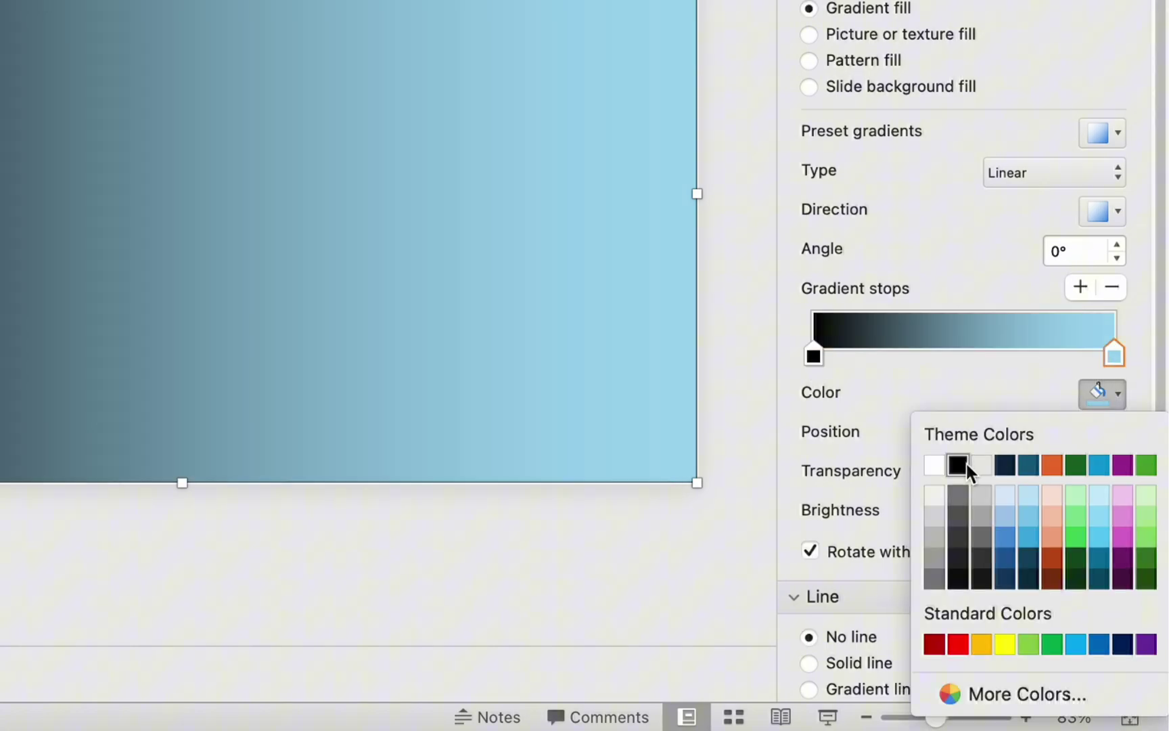
left_click(957, 465)
Set the left stop to 100% transparency near 20% position and the right stop to 30%.
left_click(948, 498)
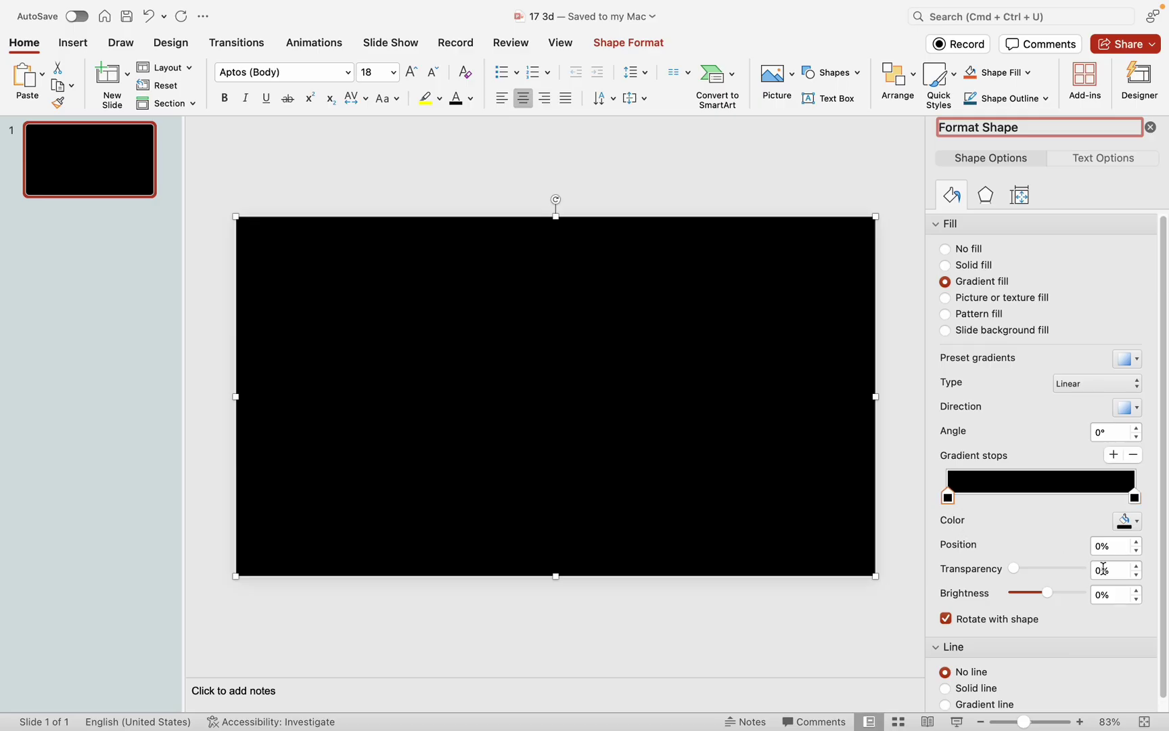
left_click(1093, 570)
type("10")
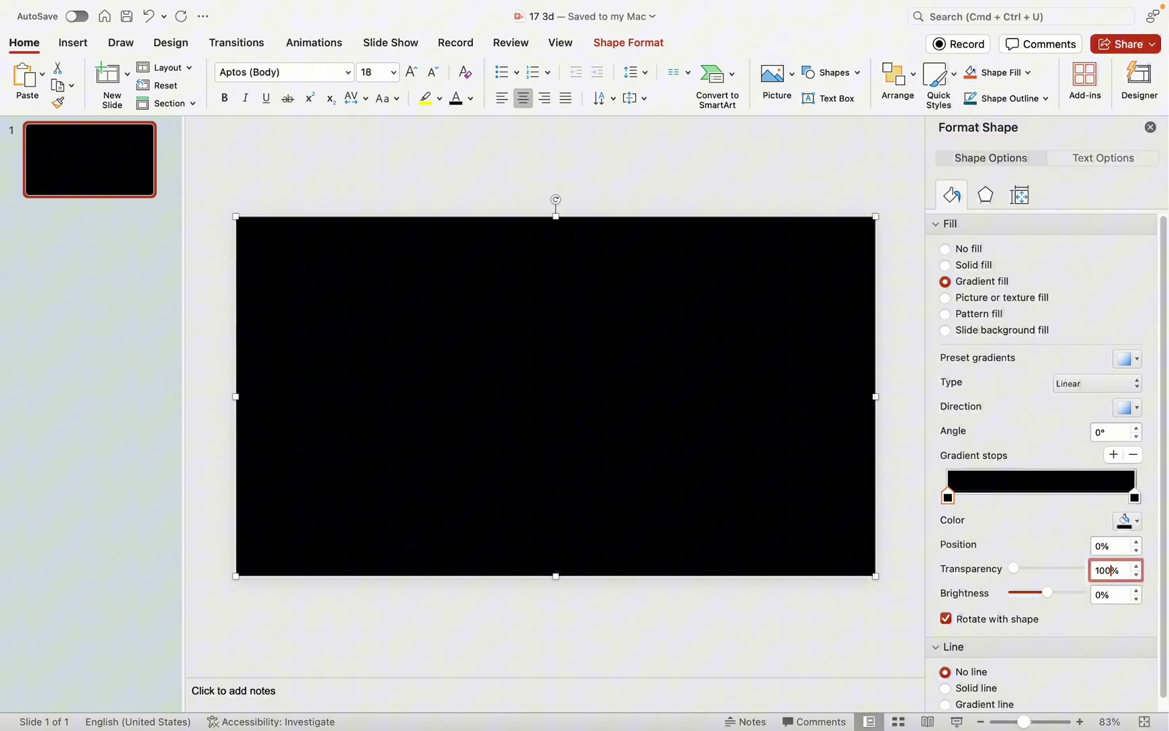
key("Return")
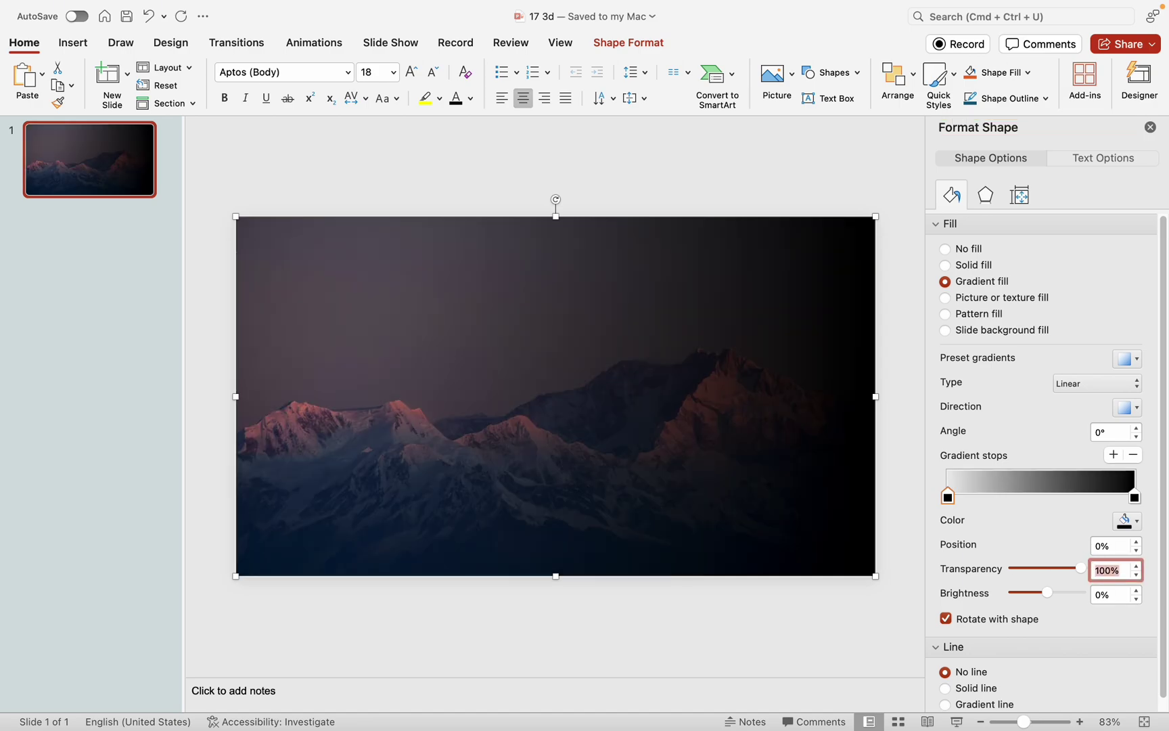
left_click(1135, 499)
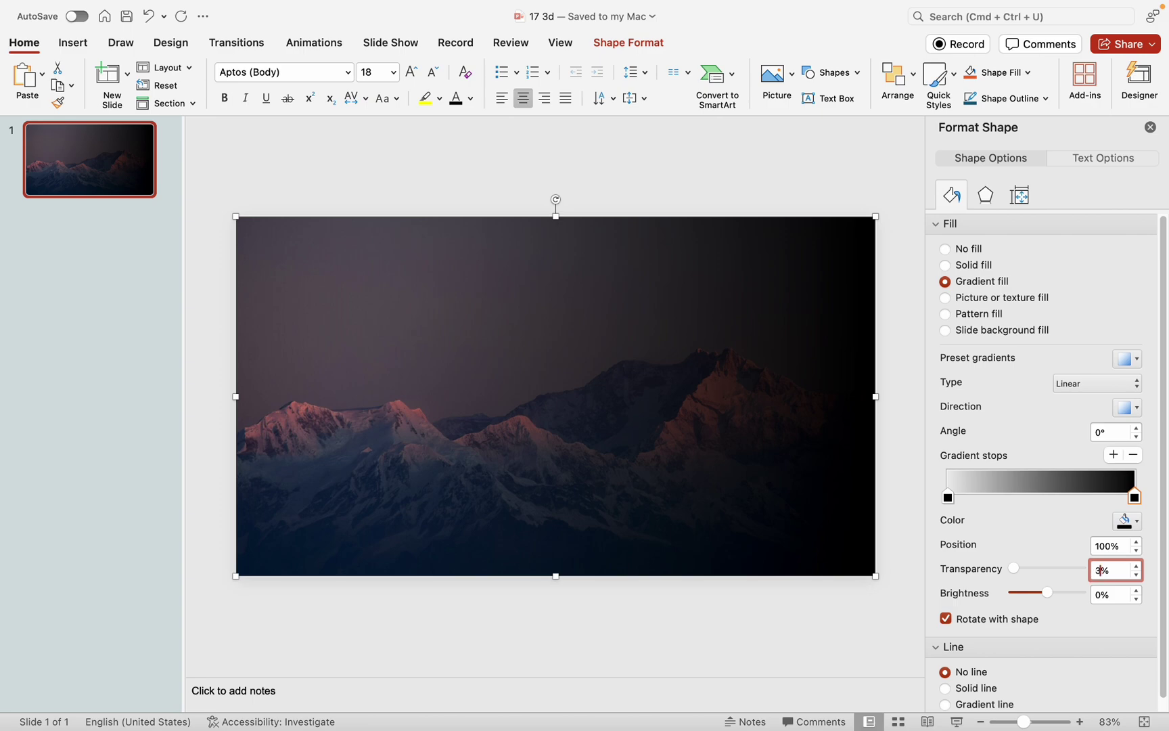
key("Return")
left_click_drag(948, 498, 992, 497)
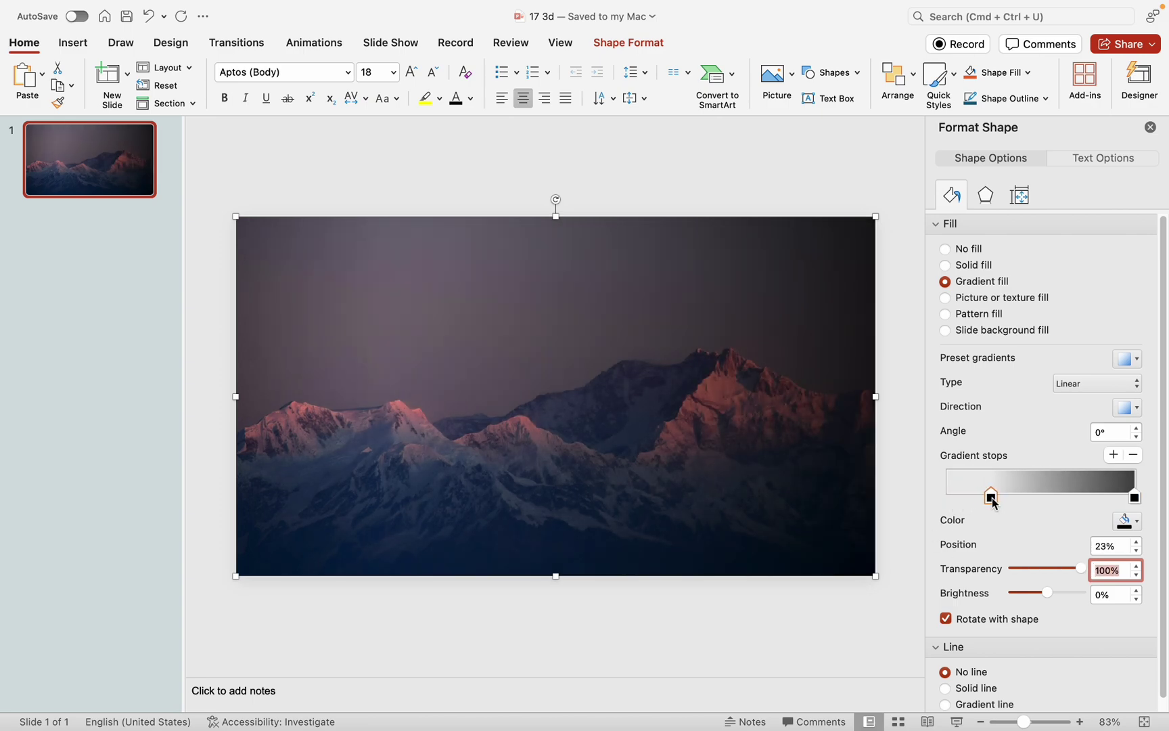
left_click(1087, 546)
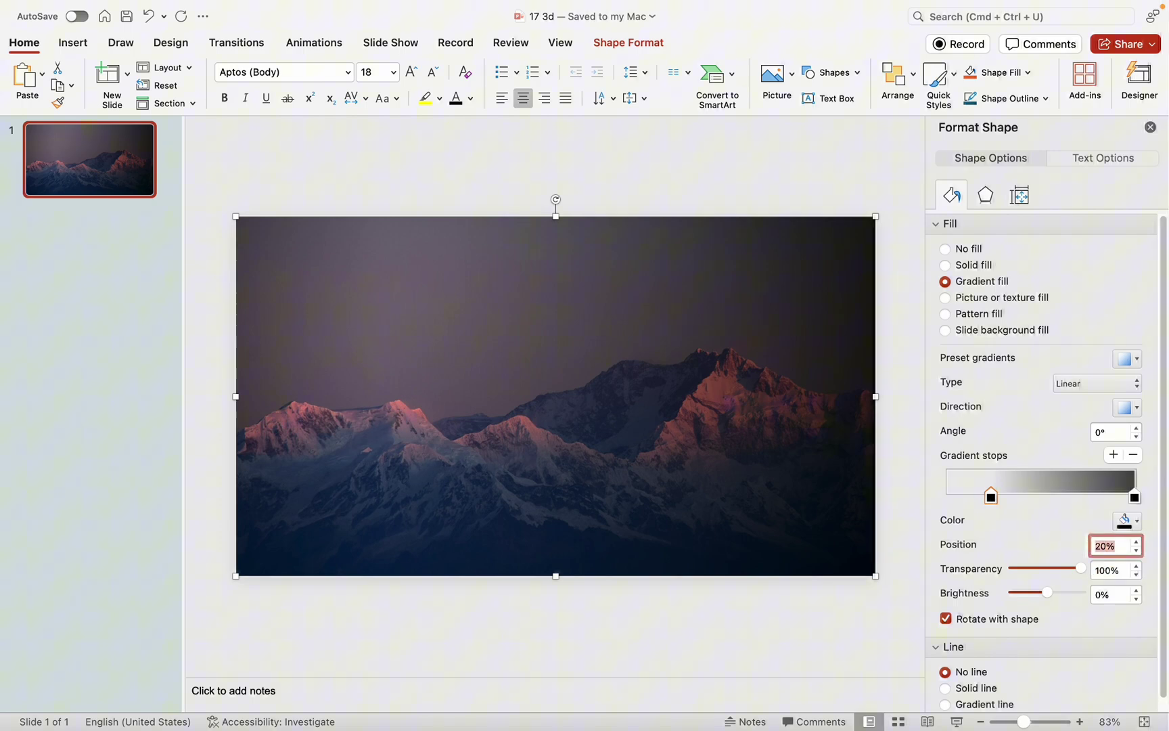
left_click(580, 659)
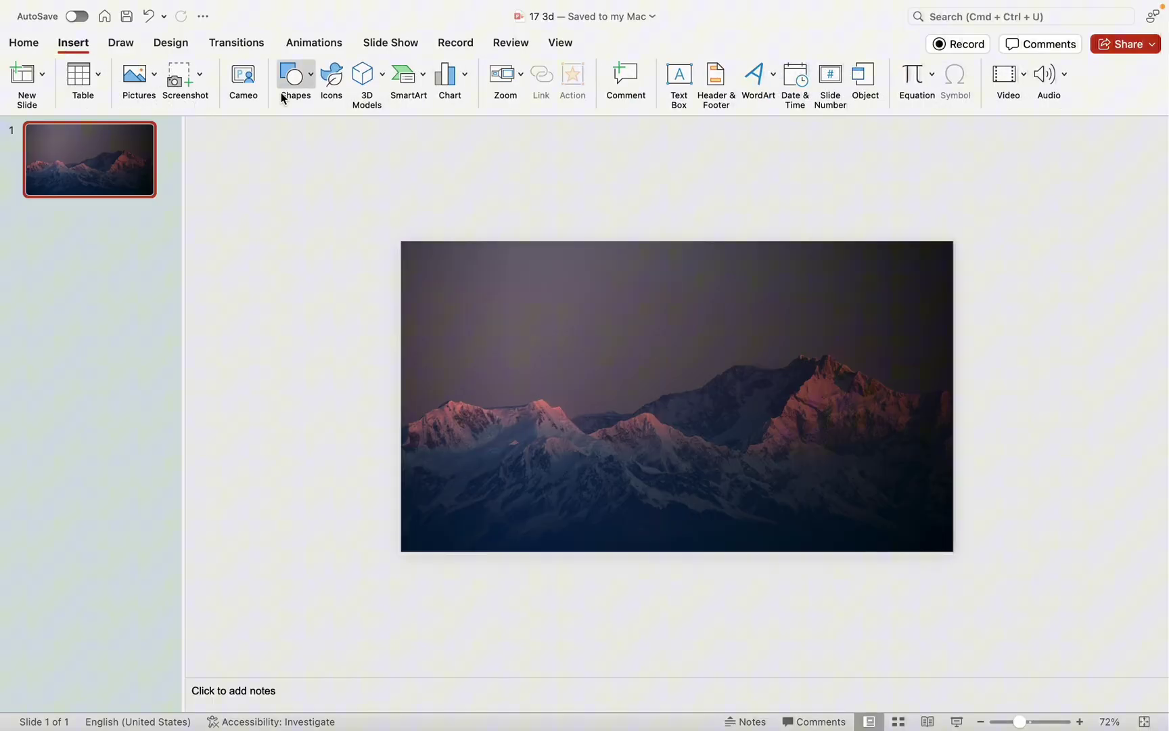
Draw a large cross-divided circle on the left side of the slide.
left_click(283, 94)
scroll(545, 369, "down", 10)
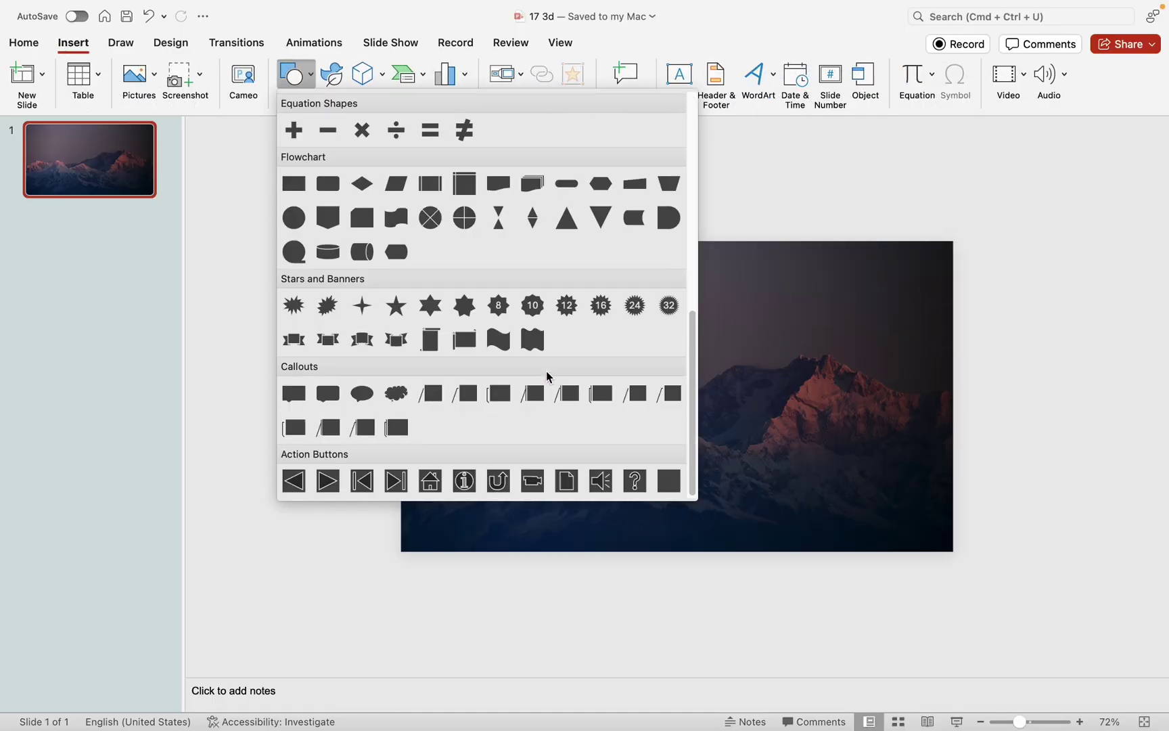
left_click(432, 225)
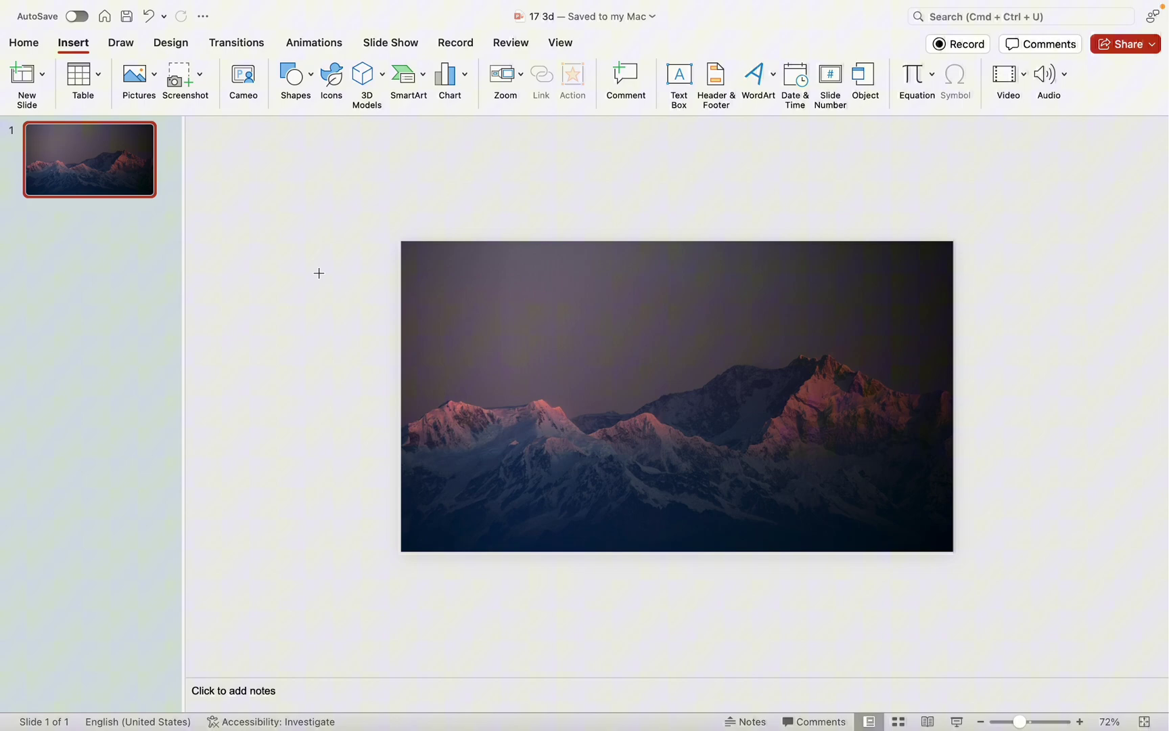
left_click_drag(268, 194, 512, 579)
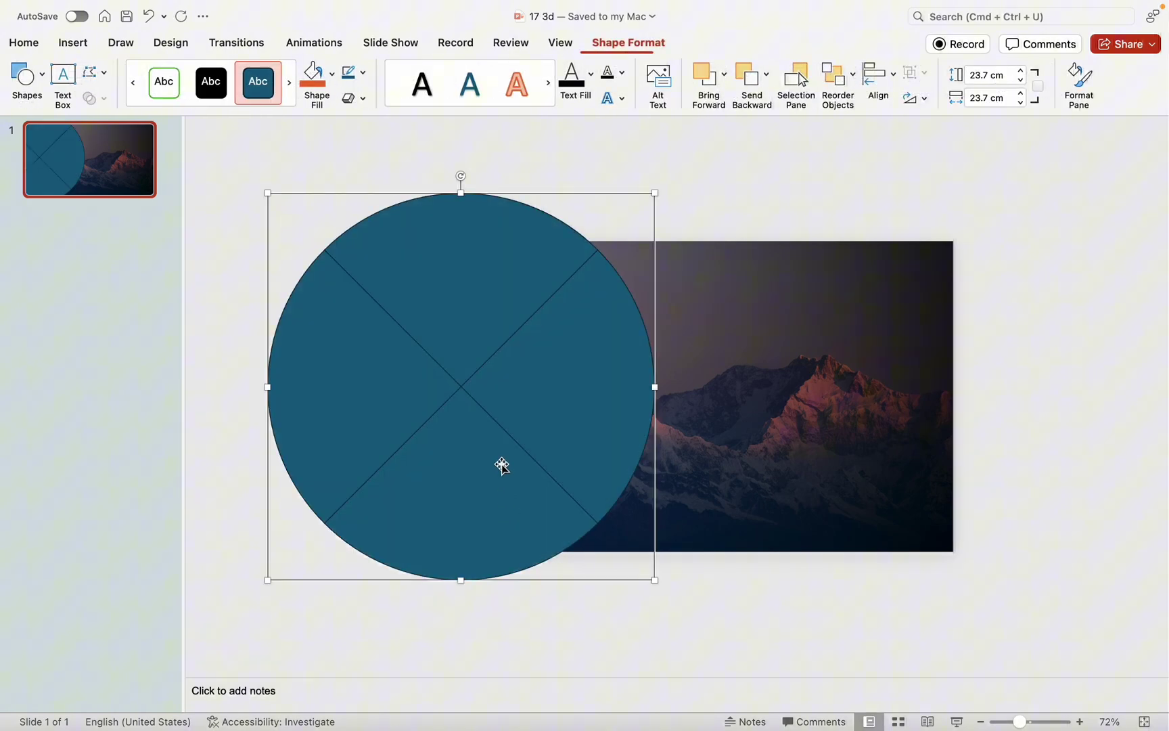
left_click_drag(496, 448, 496, 459)
Fill the circle with the slide background and make its lines white.
right_click(536, 450)
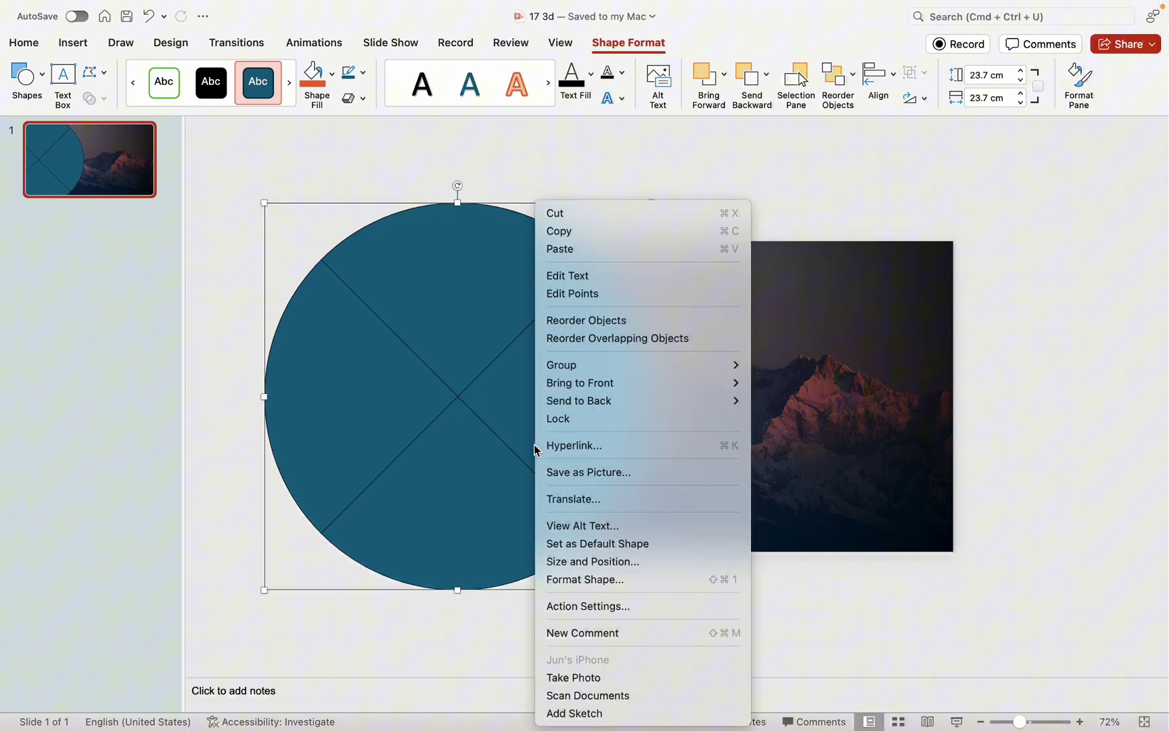
left_click(583, 576)
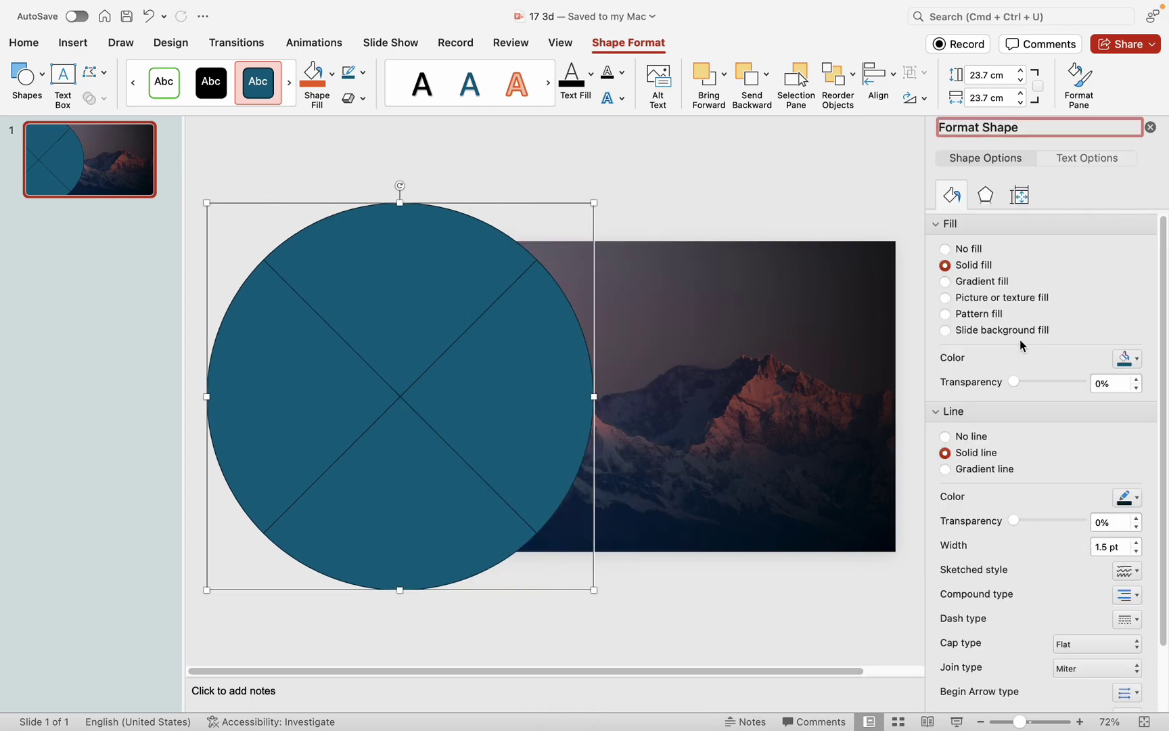
left_click(946, 330)
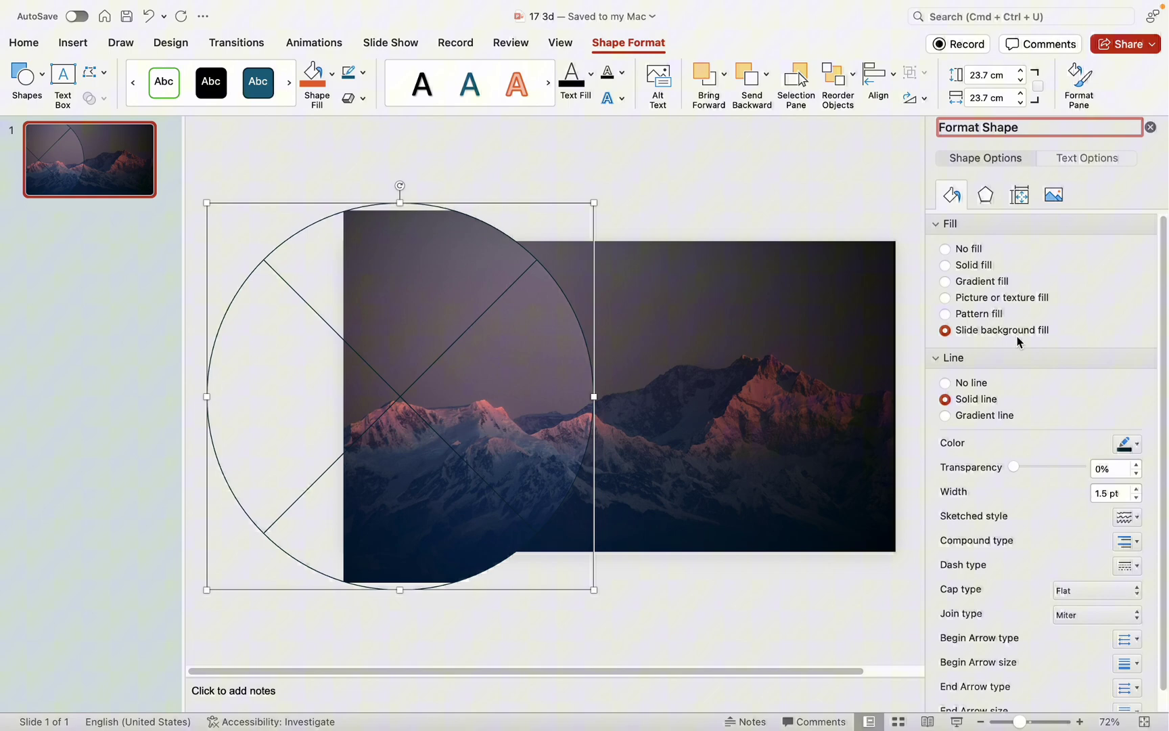
left_click(1124, 444)
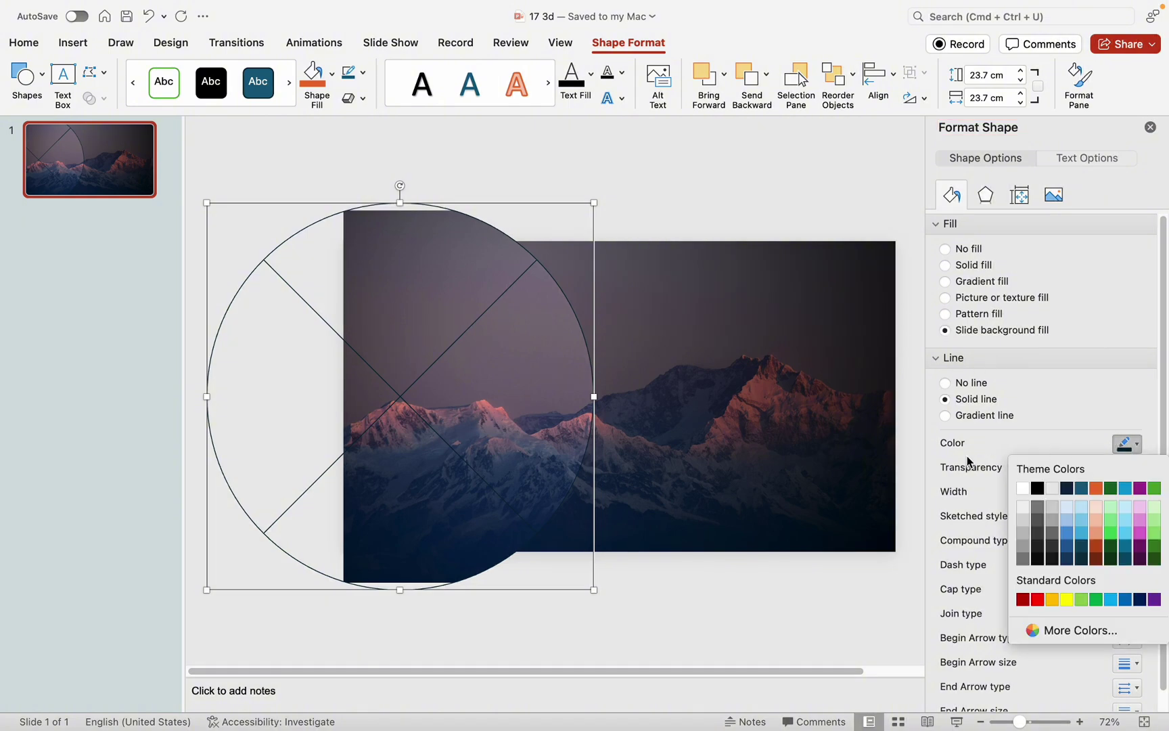
left_click(1053, 497)
left_click(1109, 493)
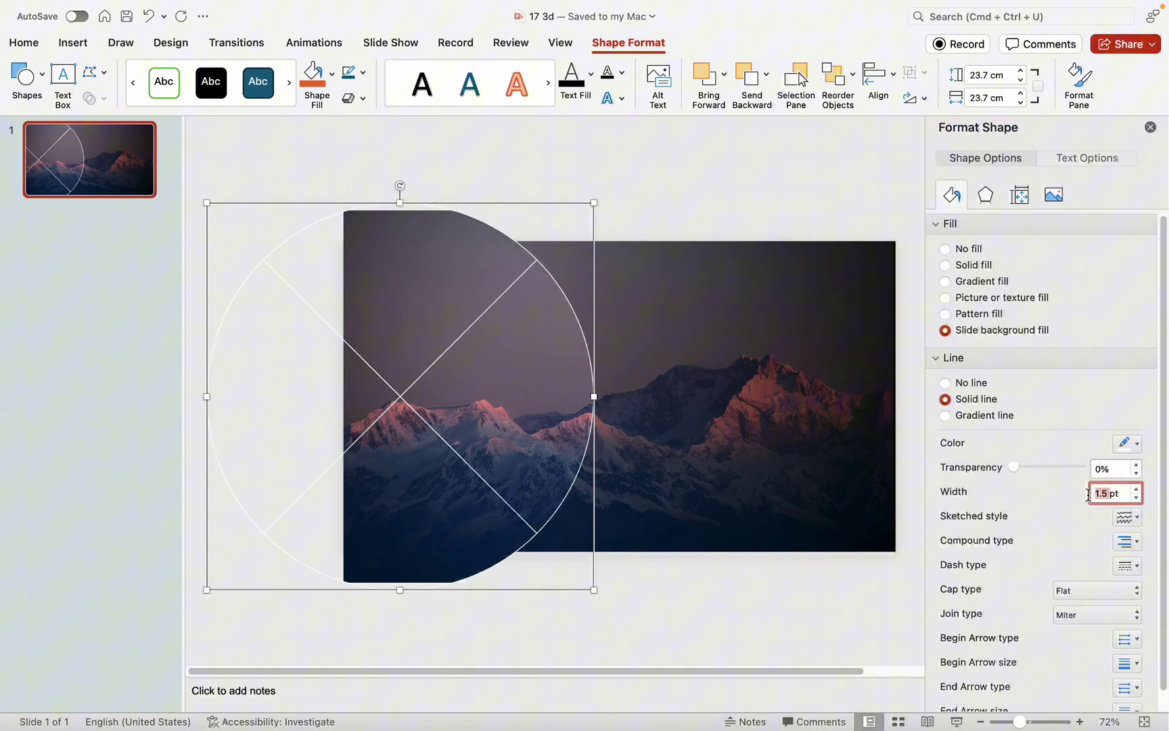
Add an outer shadow to the circle with 103% size and 12 pt blur.
left_click(986, 195)
left_click(1137, 207)
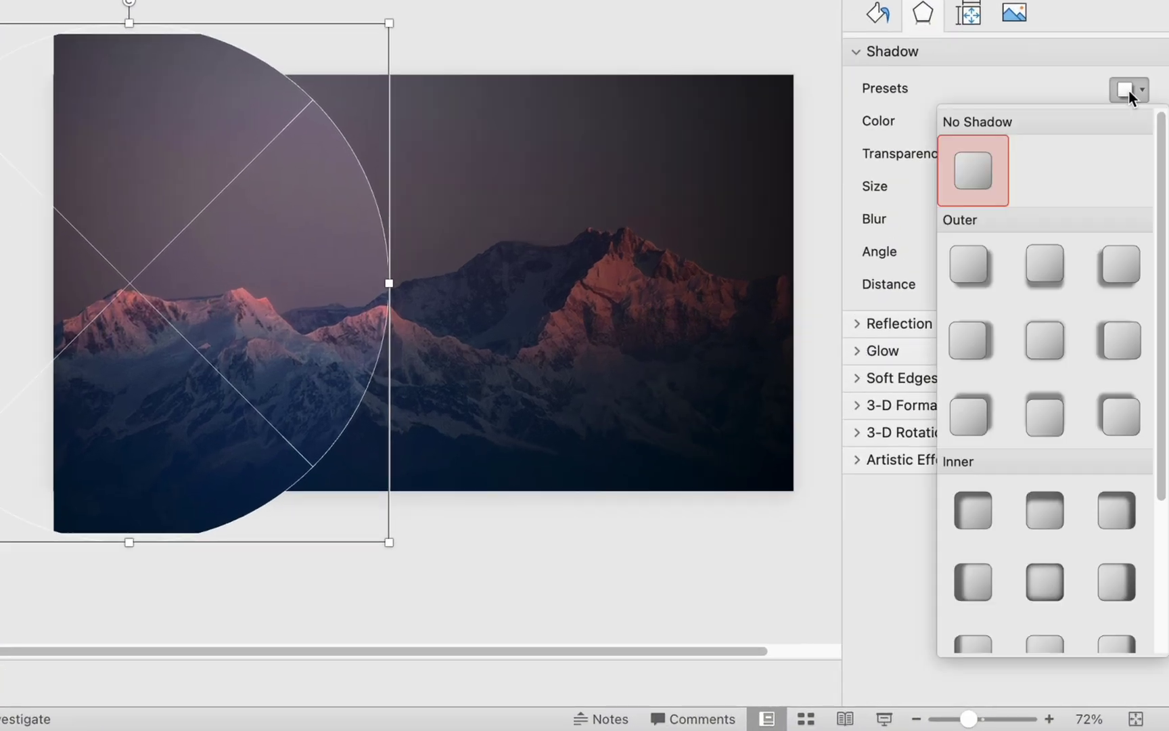
left_click(955, 332)
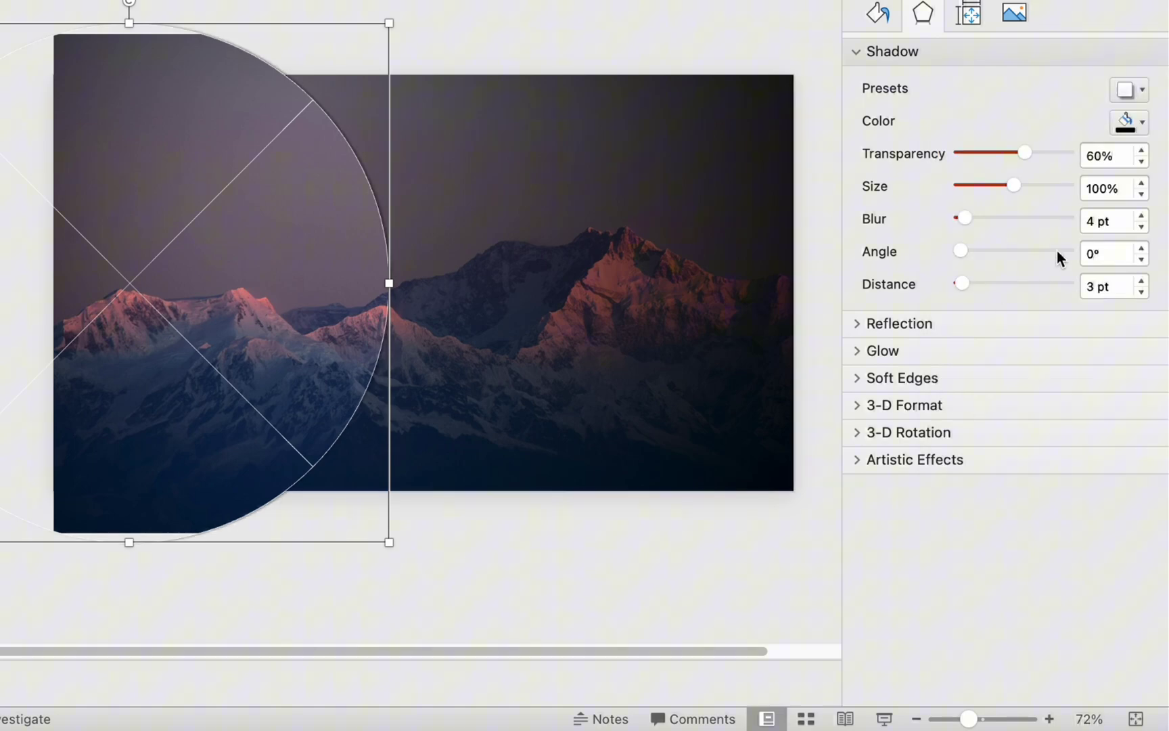
left_click(1111, 188)
left_click_drag(1111, 188, 1057, 189)
type("103")
key("Return")
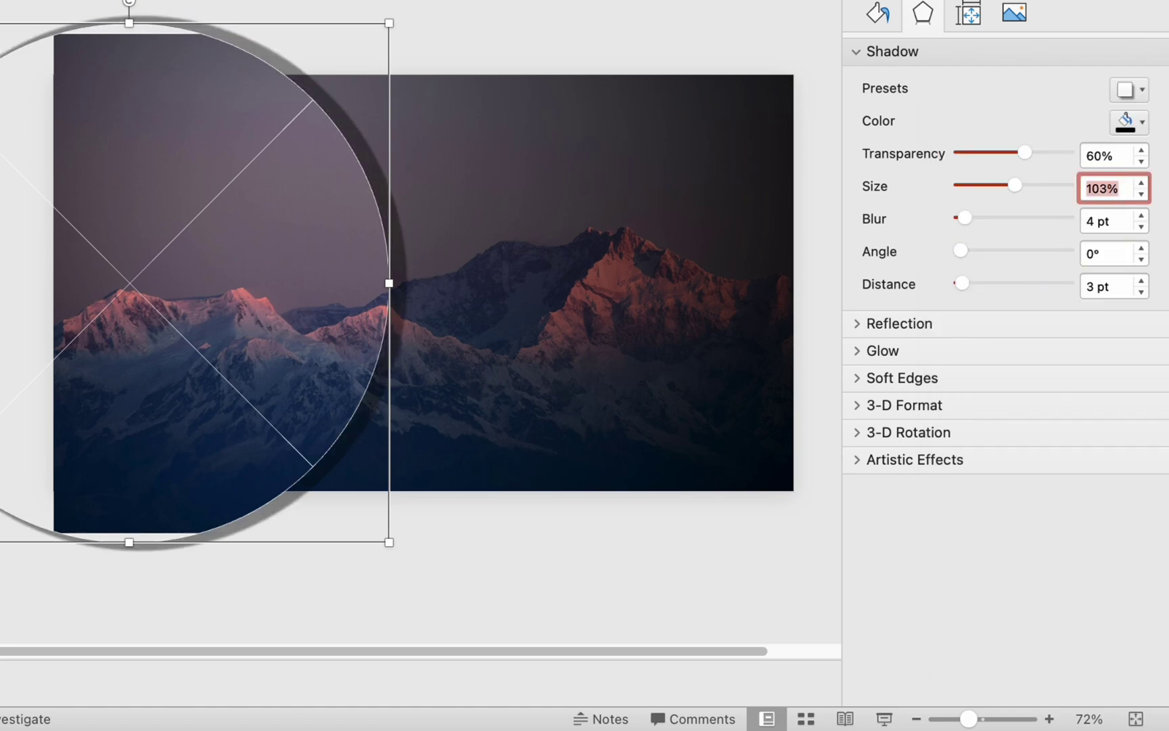
double_click(1092, 221)
type("12")
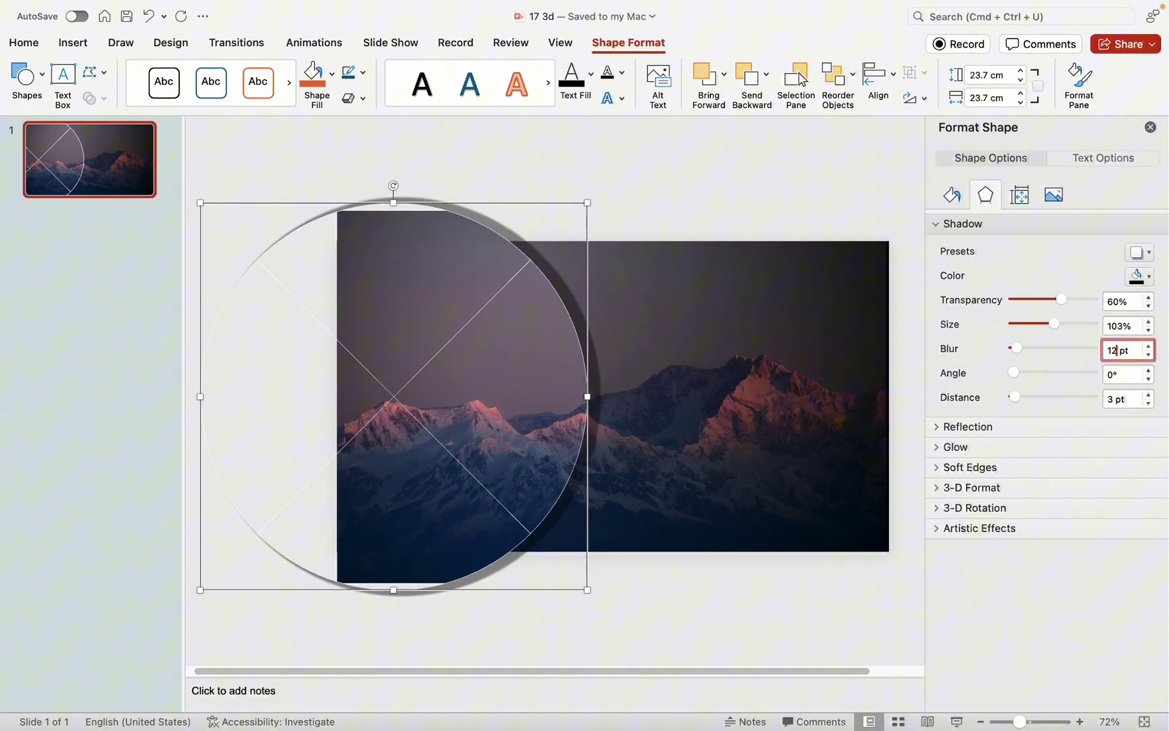
key("Return")
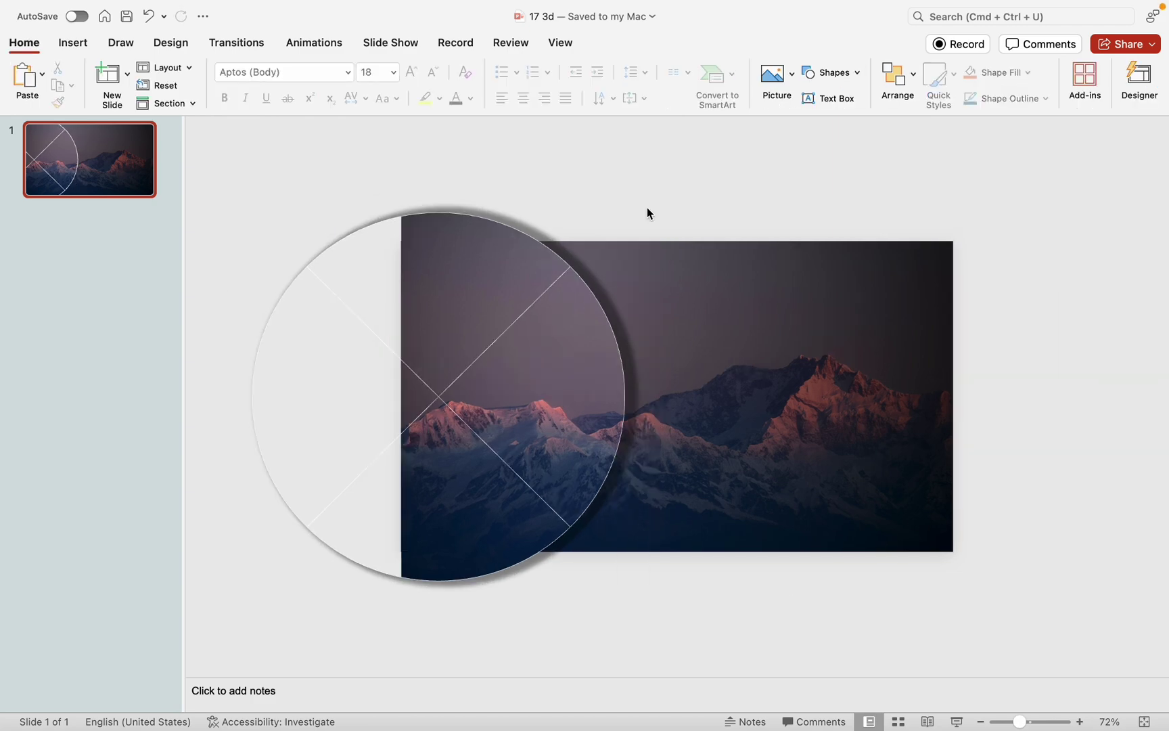
Paste two copies of the vertical PART 01 label and rotate one onto the circle as PART 02.
key("super+v")
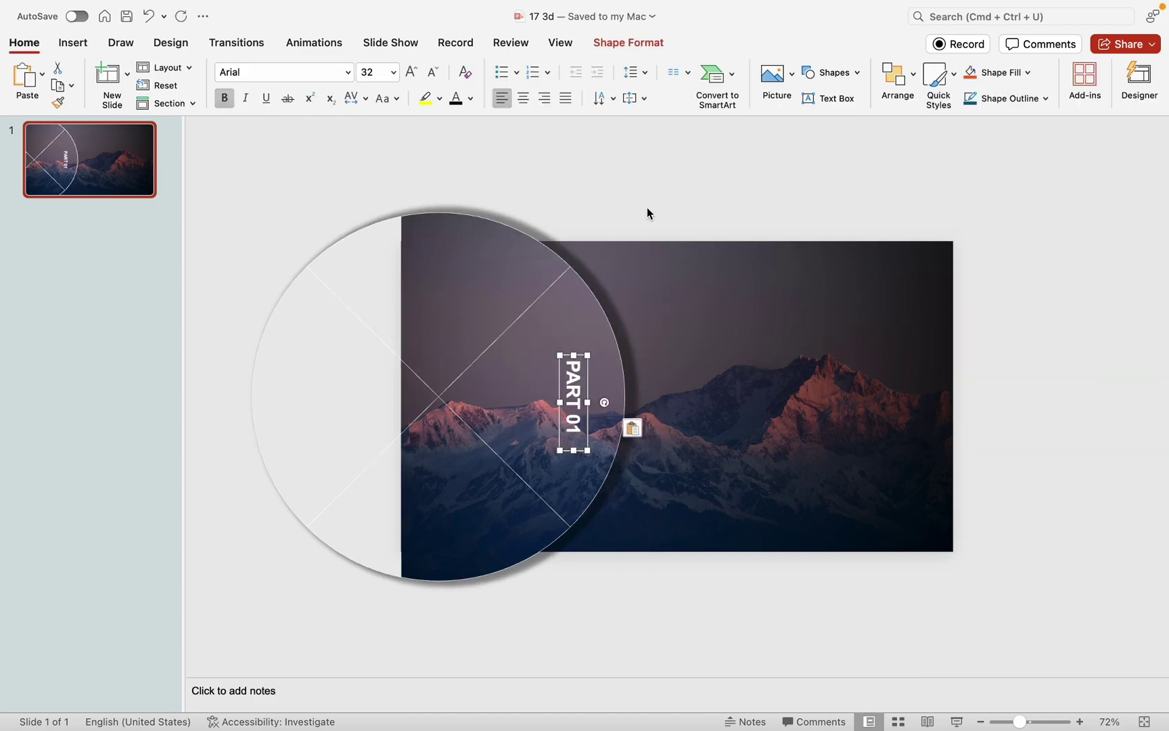
key("super+v")
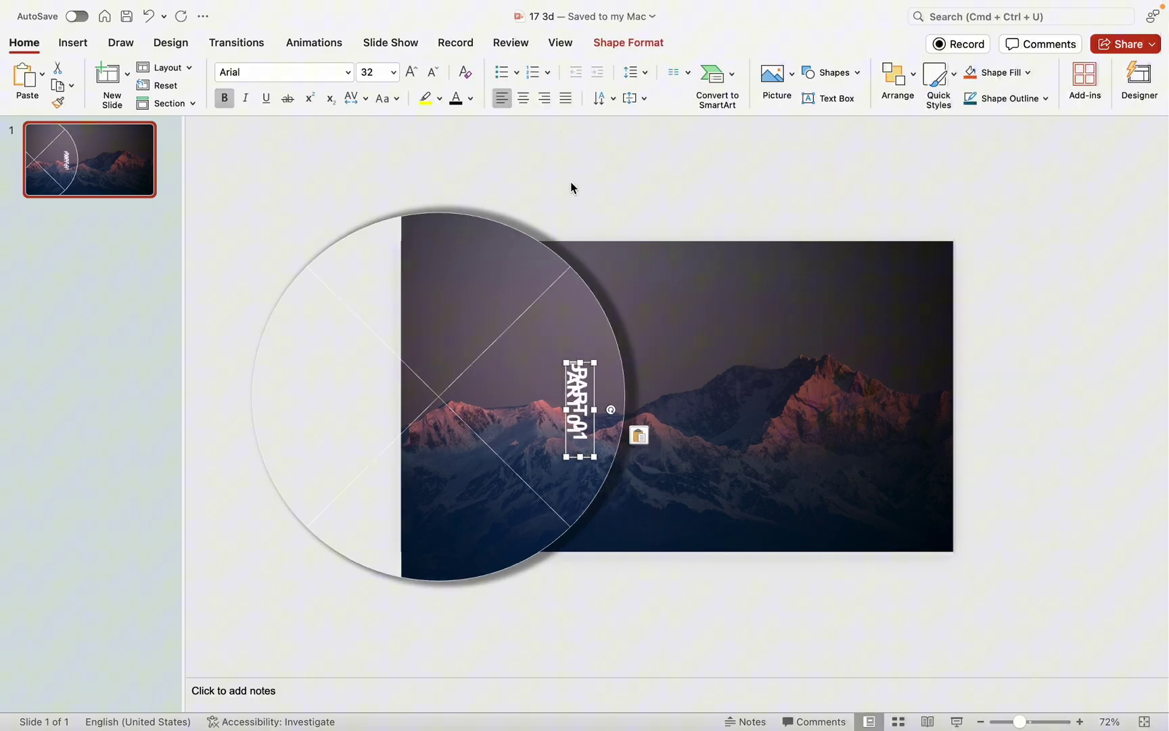
left_click_drag(595, 394, 436, 254)
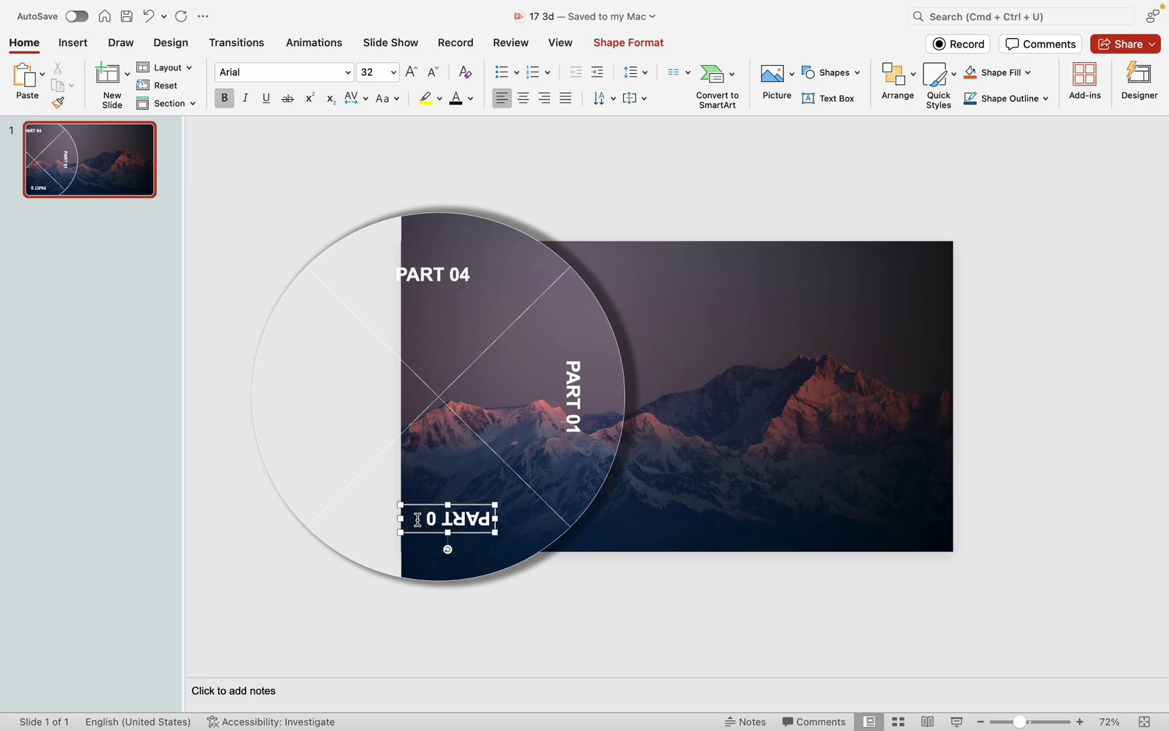
left_click(489, 602)
Draw a small circle at the centre of the wheel.
left_click(73, 42)
left_click(295, 73)
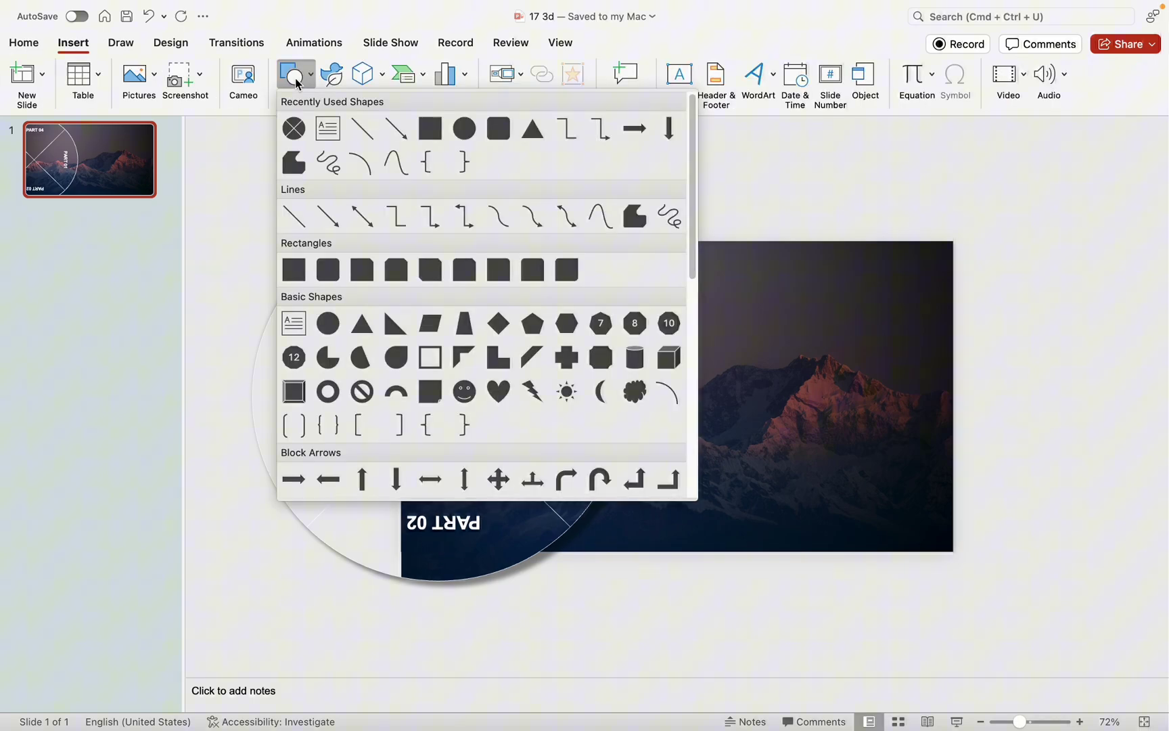
left_click(463, 129)
left_click_drag(378, 330, 510, 462)
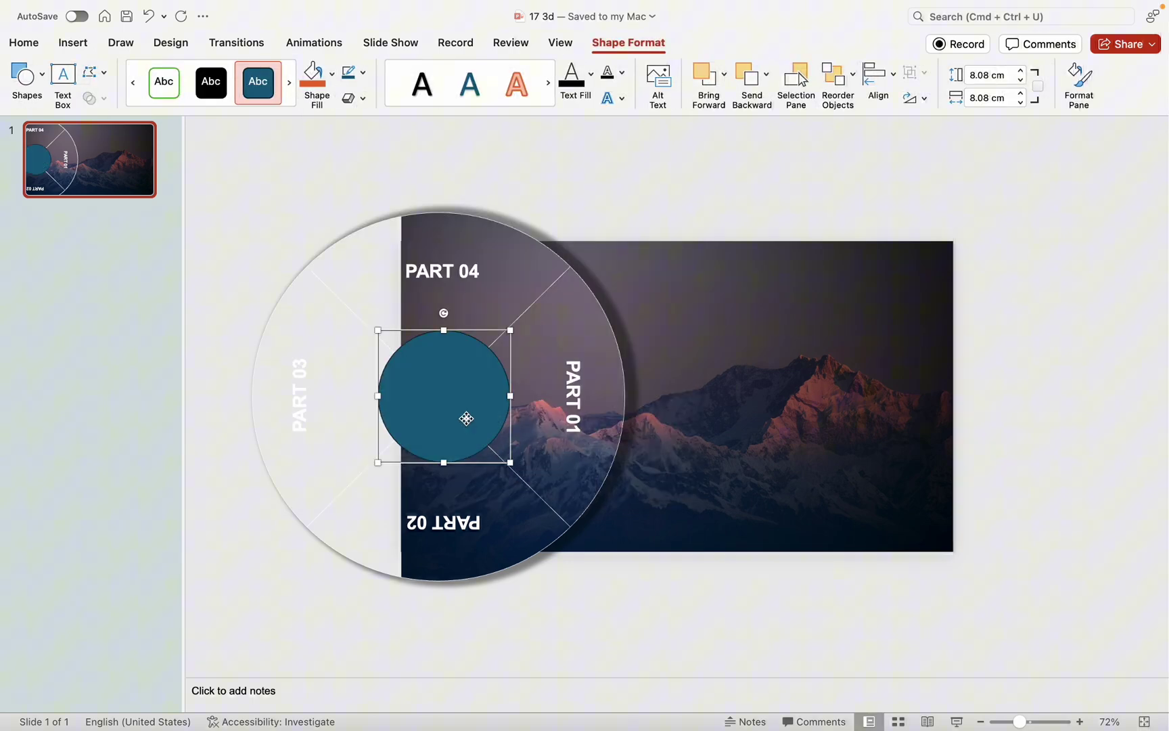
left_click_drag(465, 417, 460, 417)
Give the inner circle slide-background fill and no outline.
right_click(460, 418)
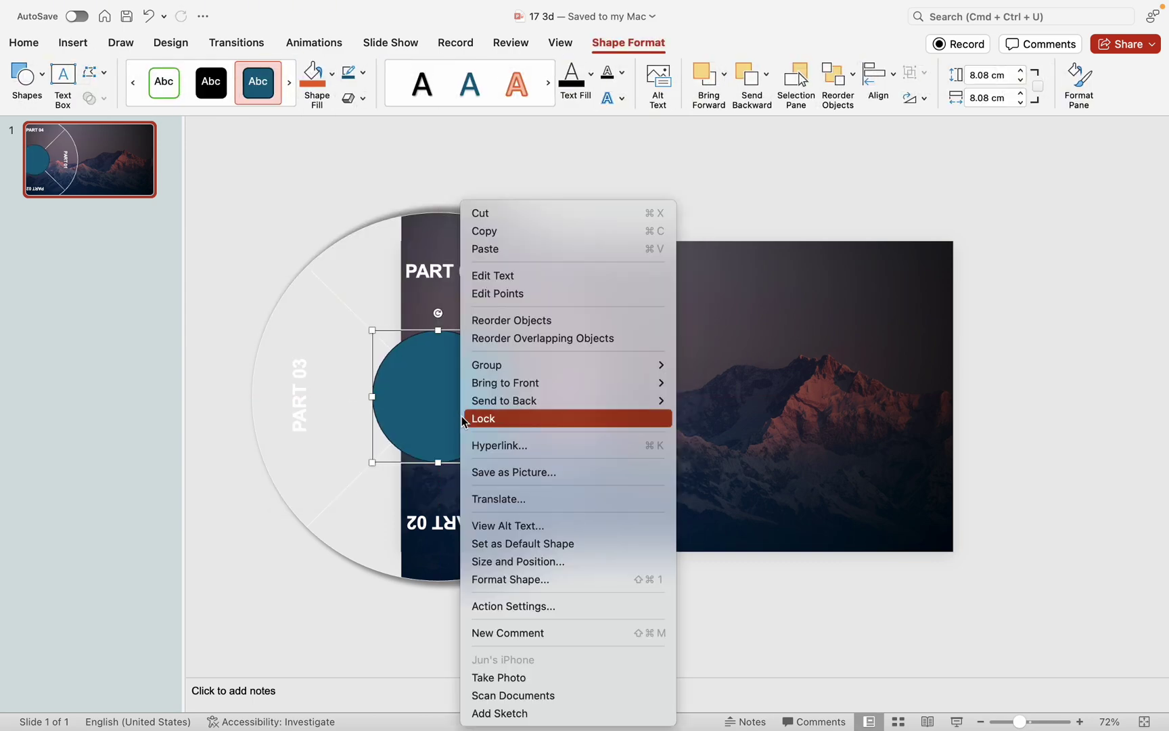
left_click(536, 579)
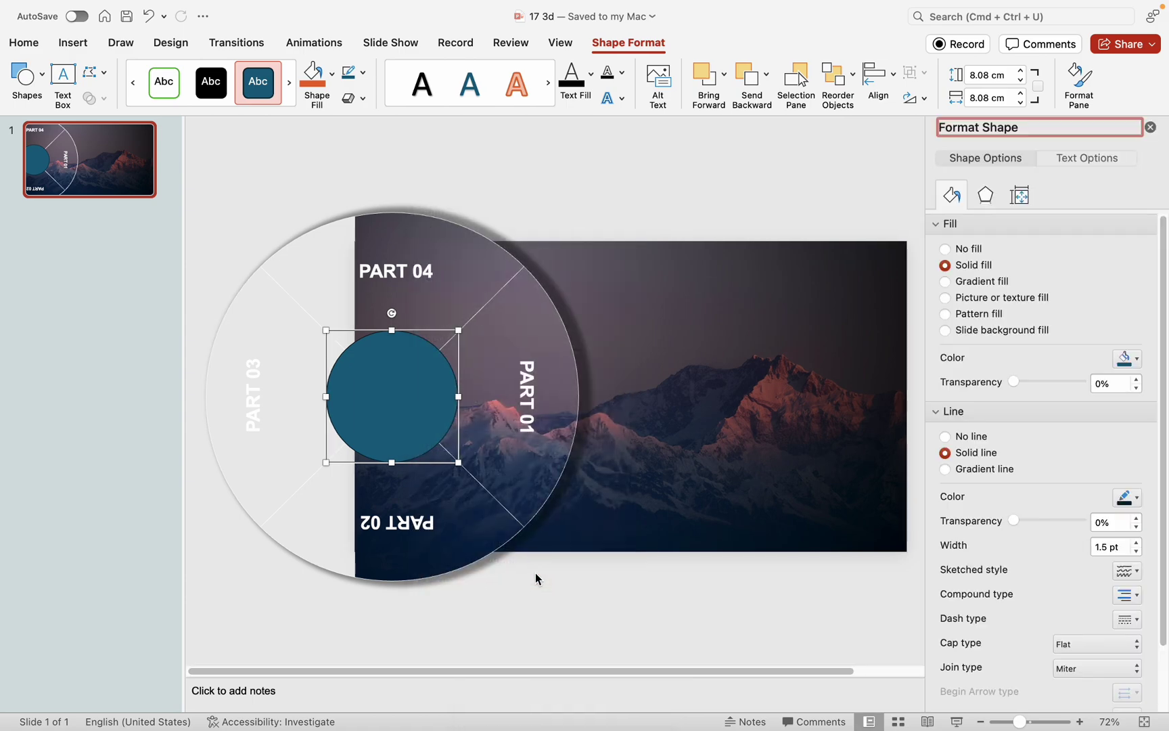
left_click(968, 331)
left_click(972, 383)
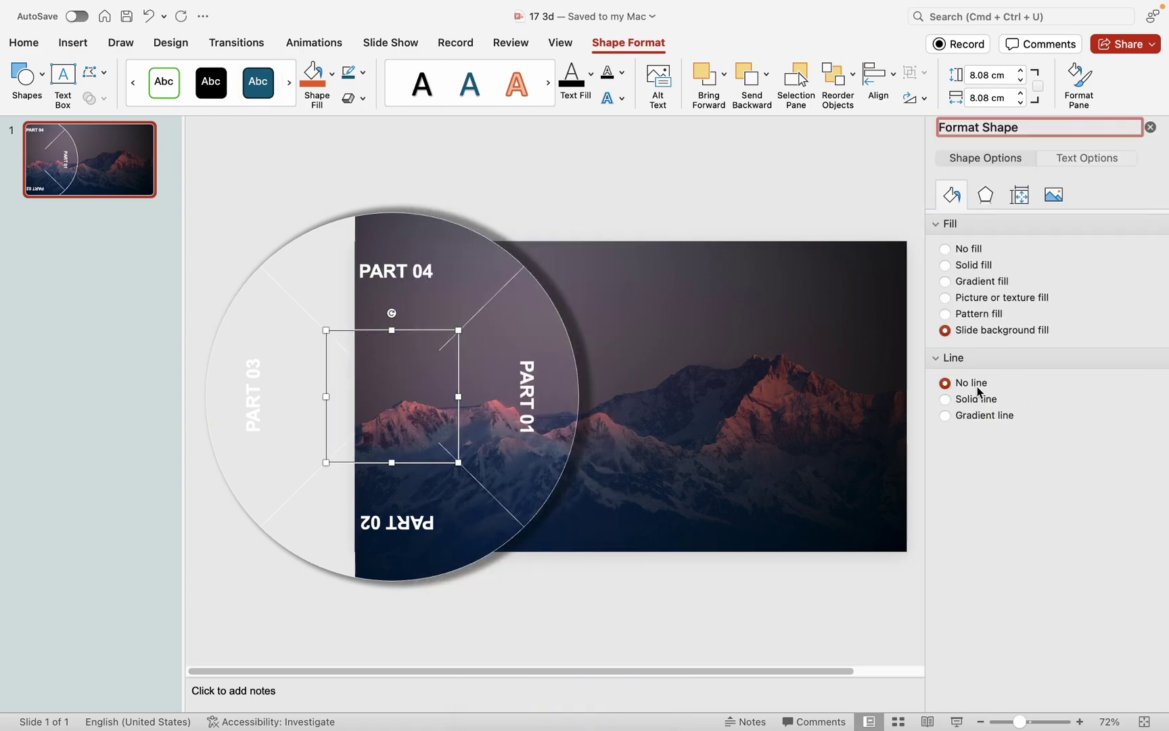
Add an outer shadow to the inner circle with 103% size and 12 pt blur.
left_click(986, 195)
left_click(1139, 251)
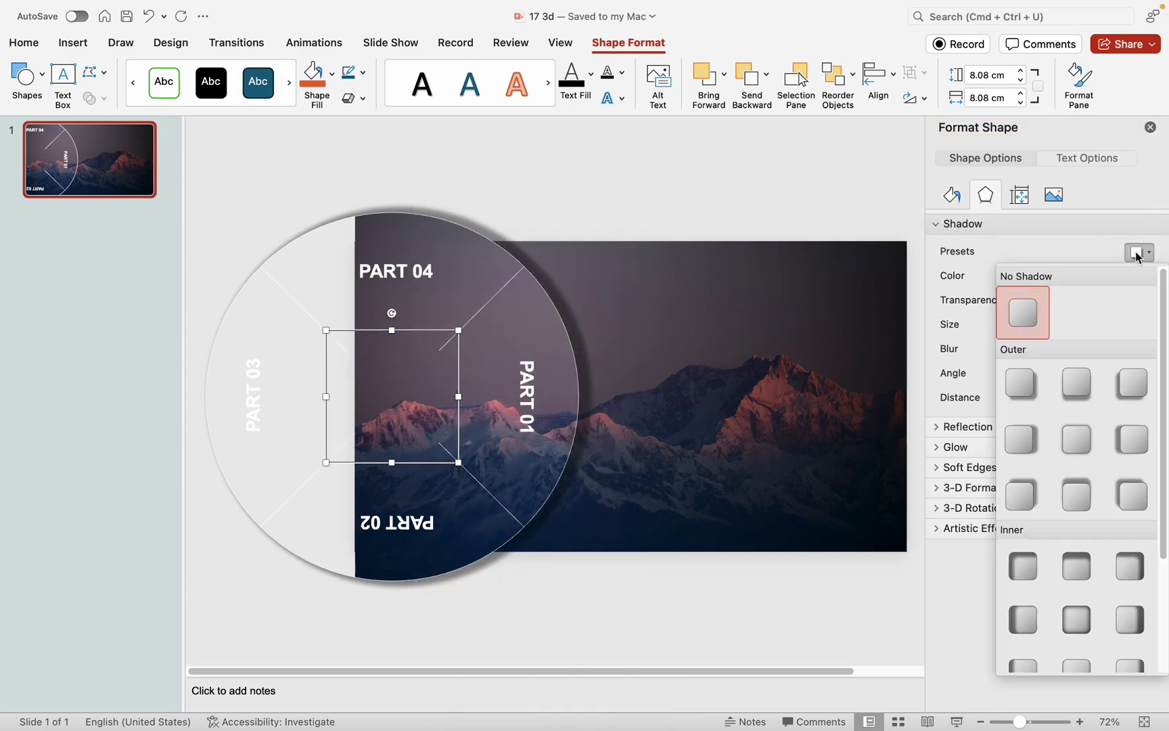
left_click(1029, 437)
left_click(1121, 326)
type("10")
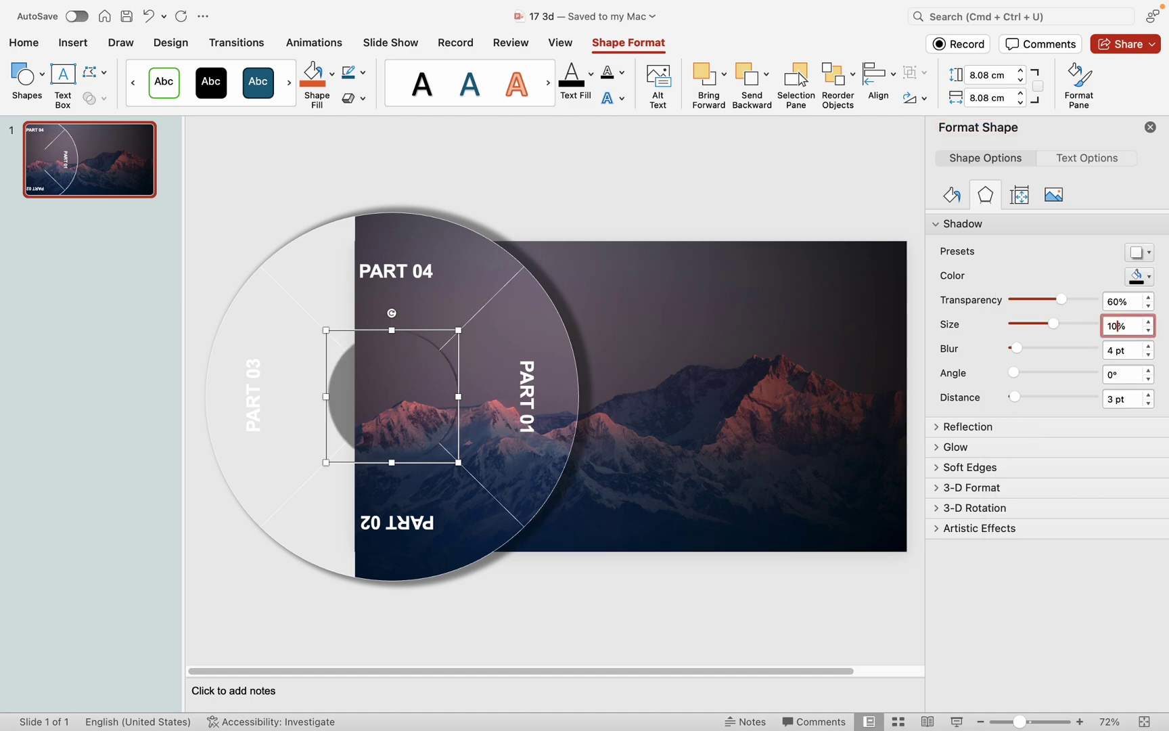
type("3")
key("Return")
left_click(1117, 351)
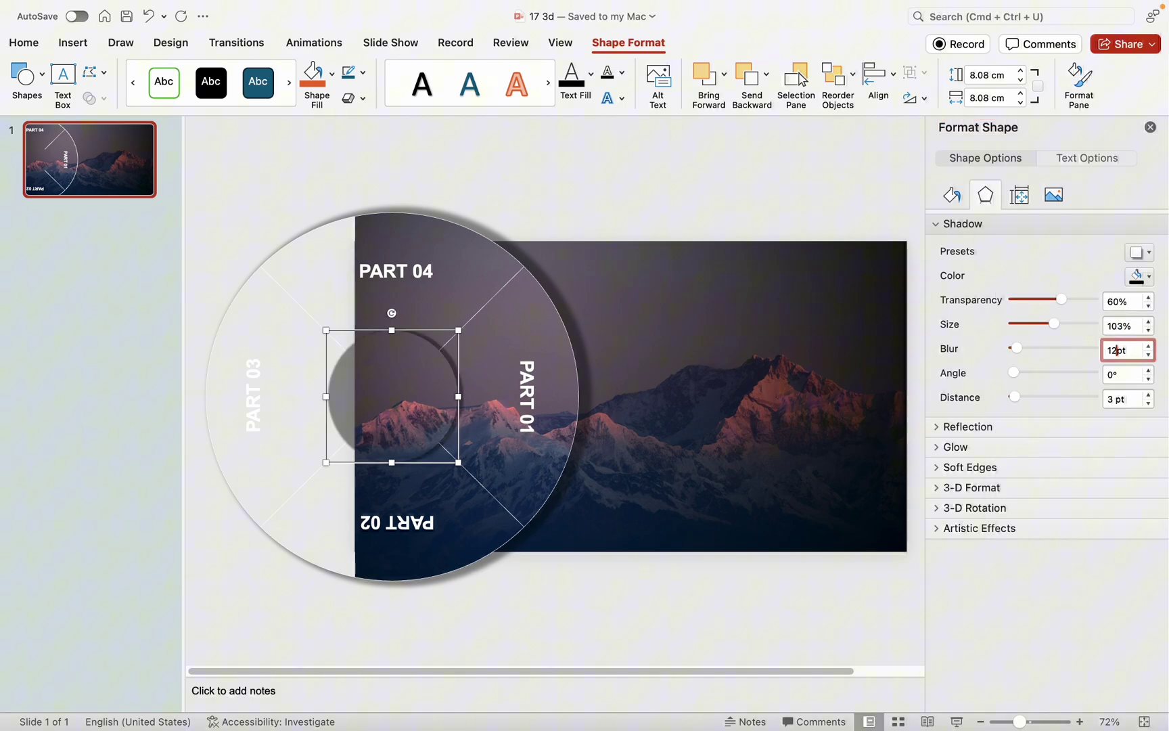
type("12")
key("Return")
left_click(753, 592)
left_click(1151, 127)
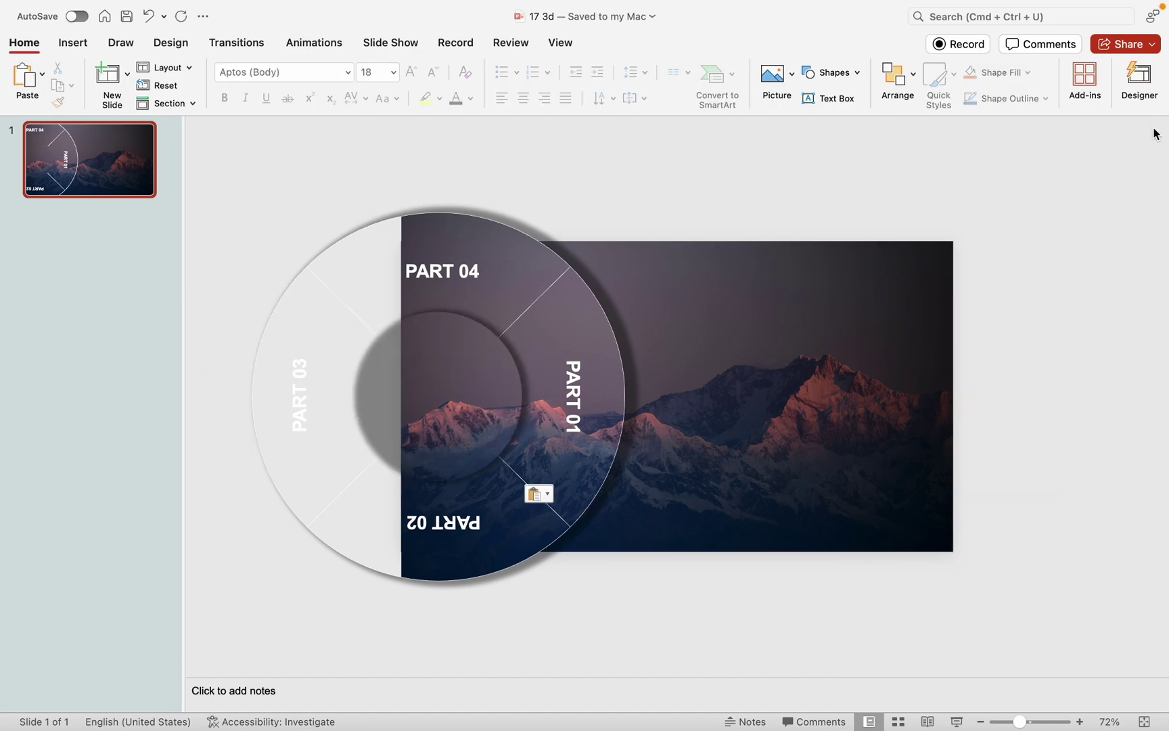
Group the outer wheel with its four PART labels, leaving the inner circle out.
left_click_drag(193, 173, 746, 656)
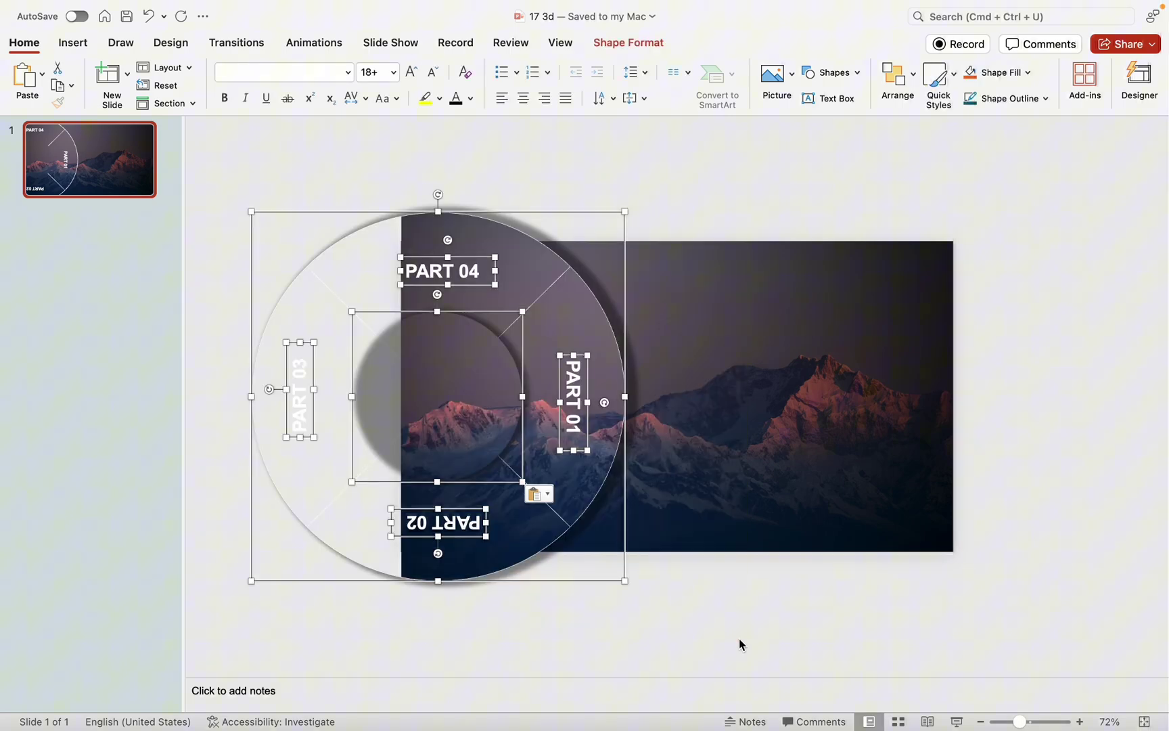
left_click(523, 427, "shift")
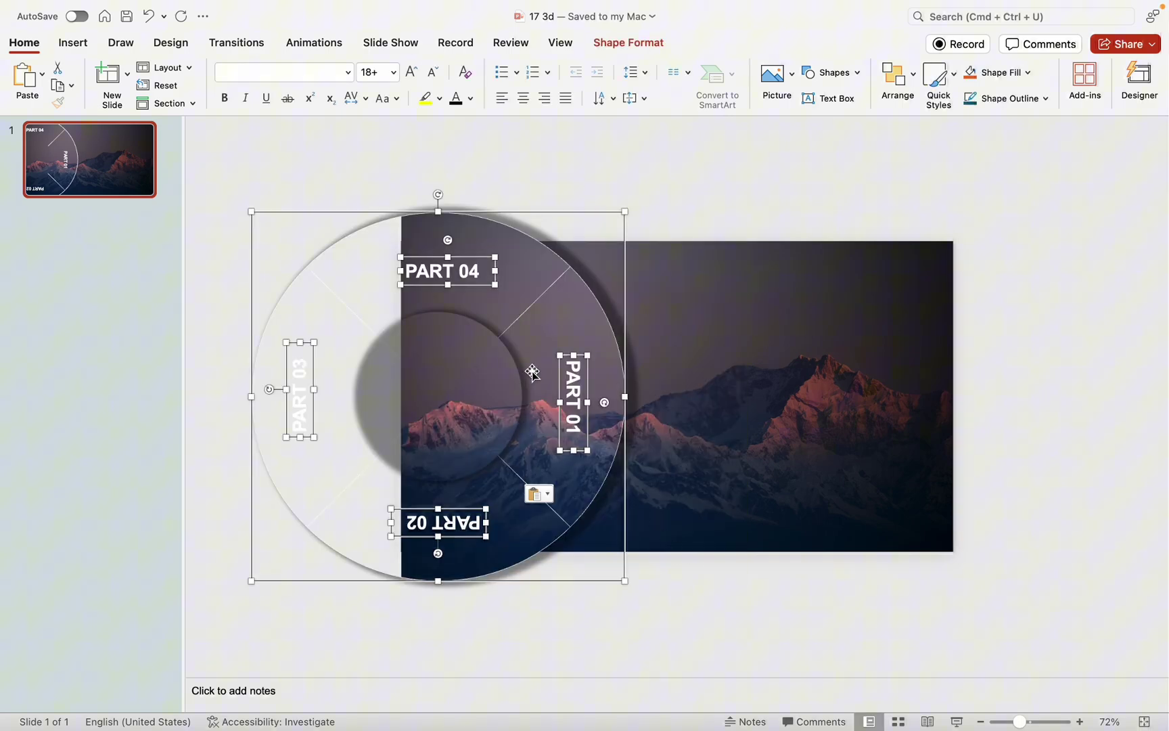
right_click(577, 216)
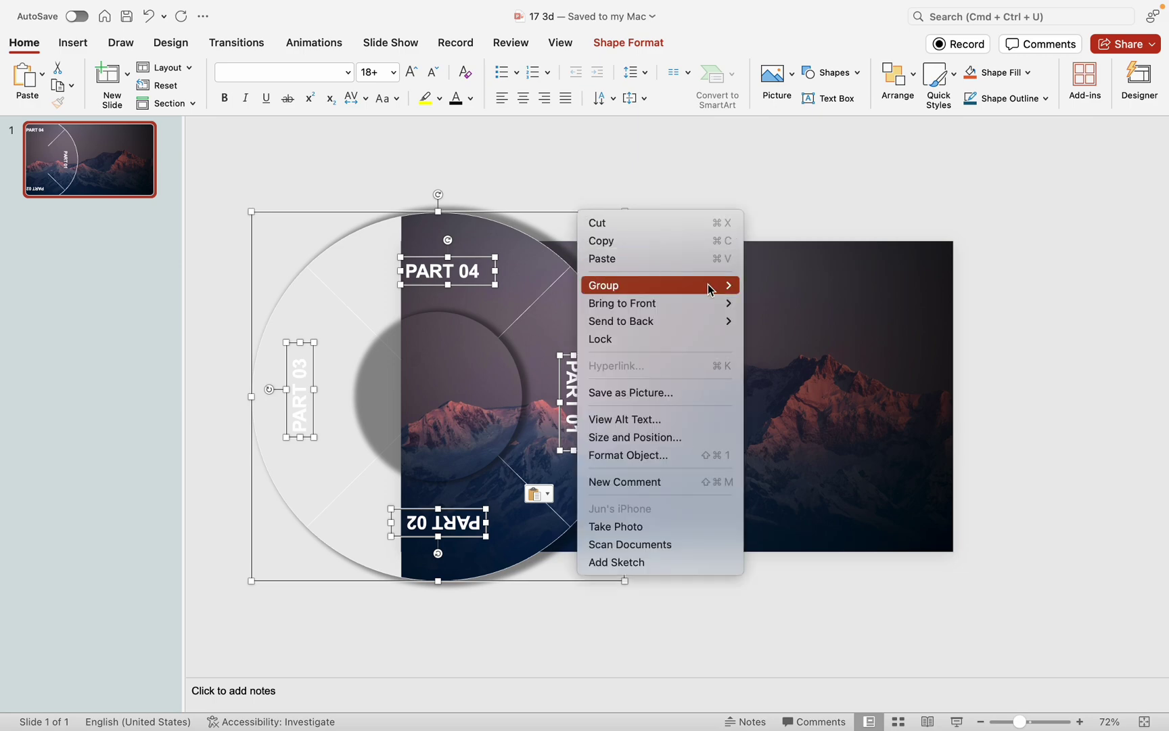
mouse_move(708, 283)
left_click(763, 289)
Duplicate slide 1 as slide 2 and give it the copied mountain photo as background.
left_click(859, 621)
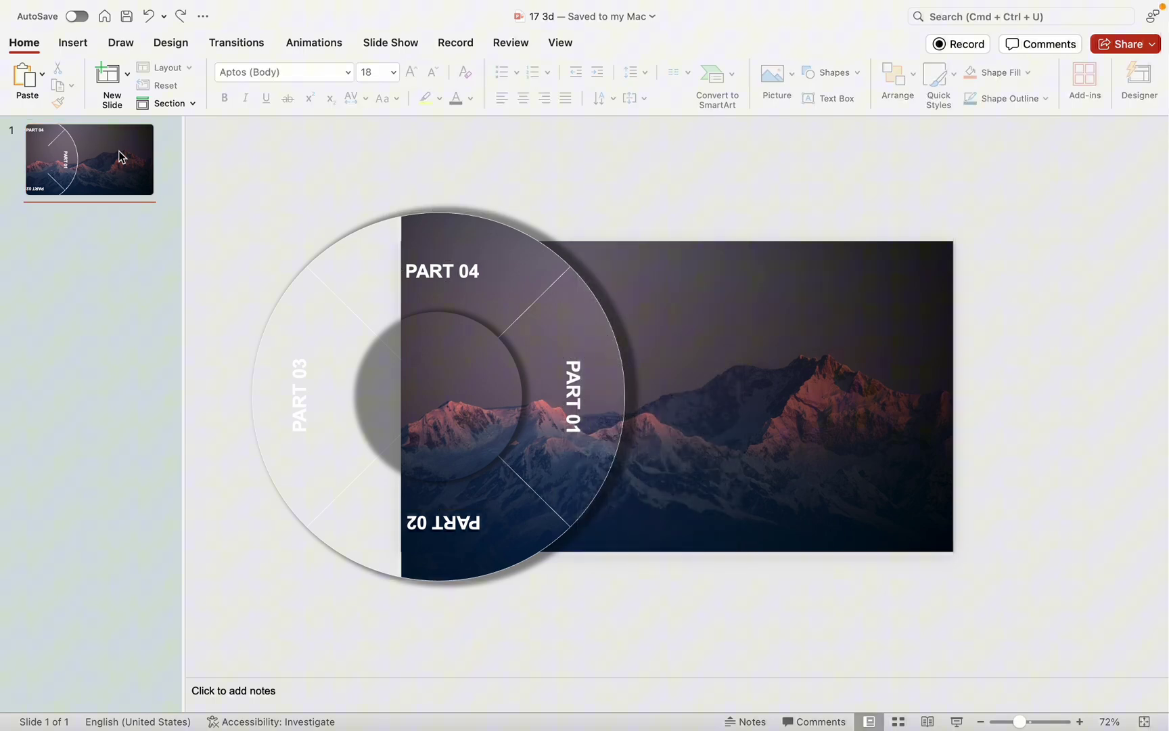
key("super+d")
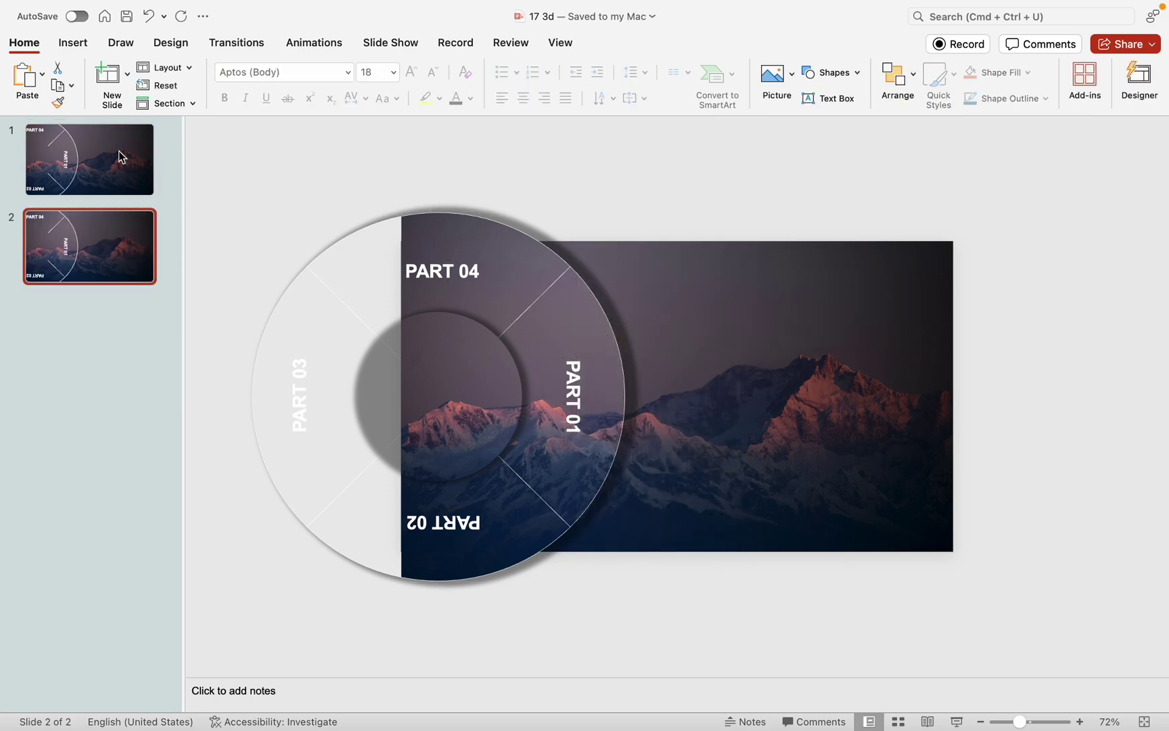
right_click(579, 199)
key("super+v")
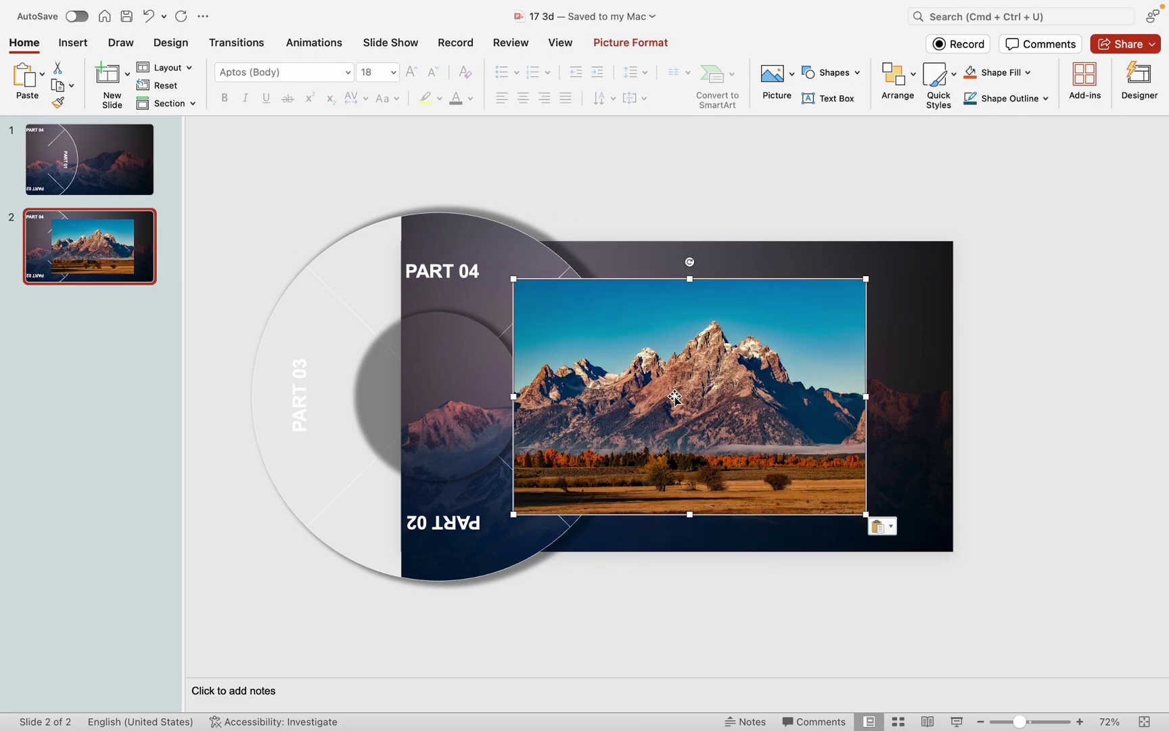
key("Delete")
right_click(700, 218)
left_click(785, 458)
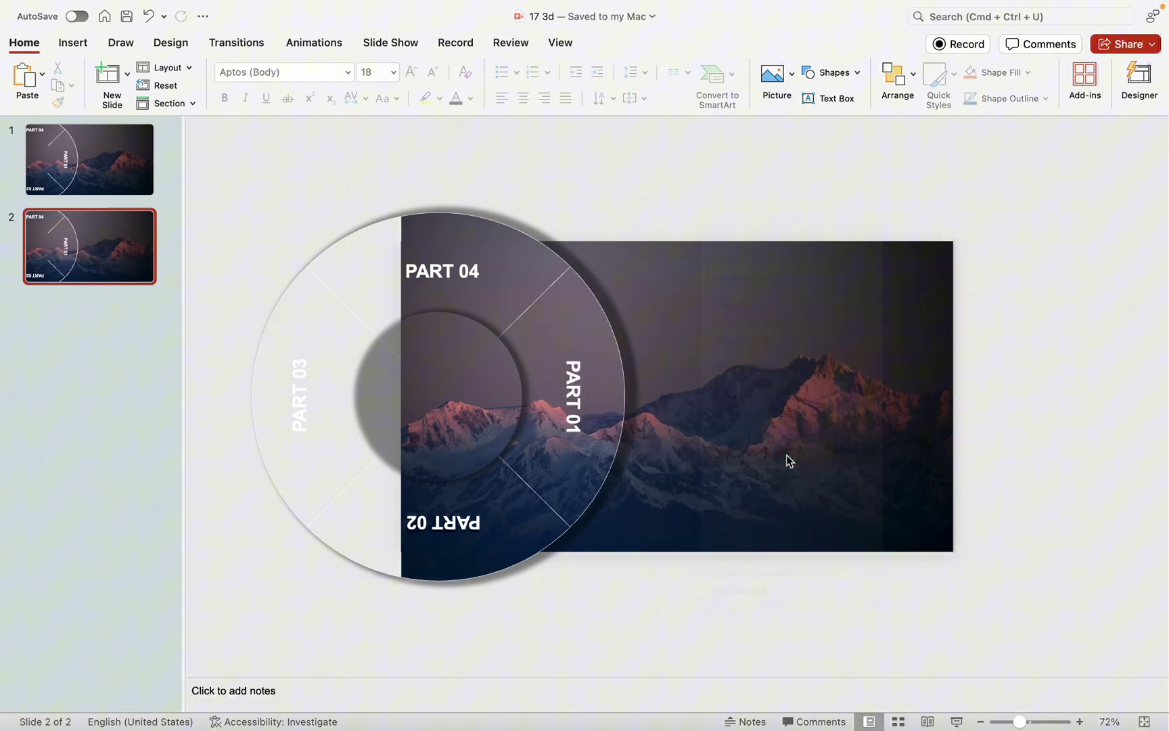
left_click(1014, 342)
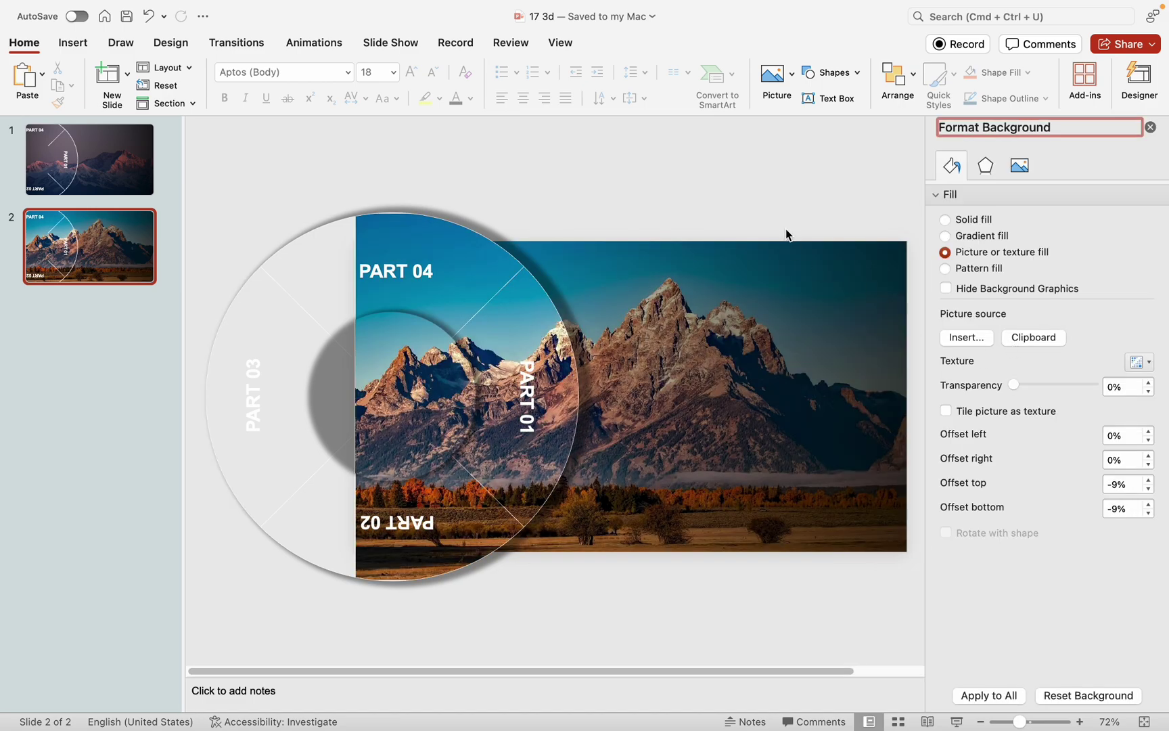
left_click(1152, 128)
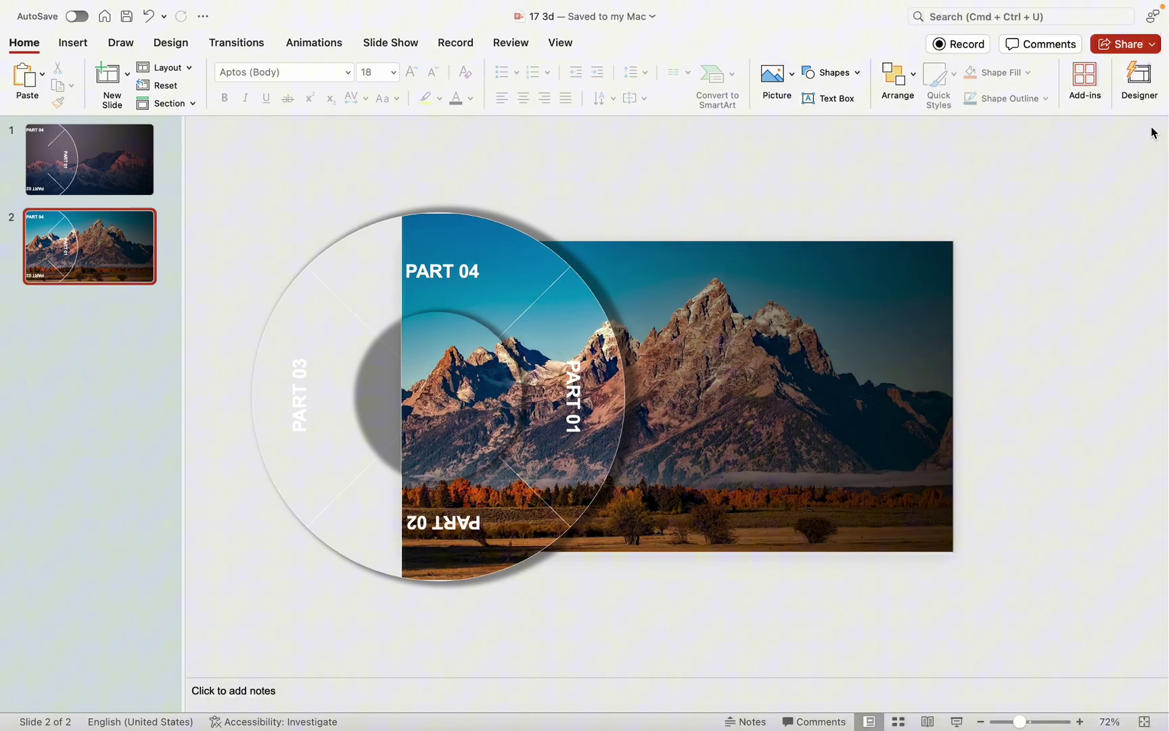
Rotate the wheel group so PART 01 is on top, then turn the inner circle about 45°.
left_click(610, 331)
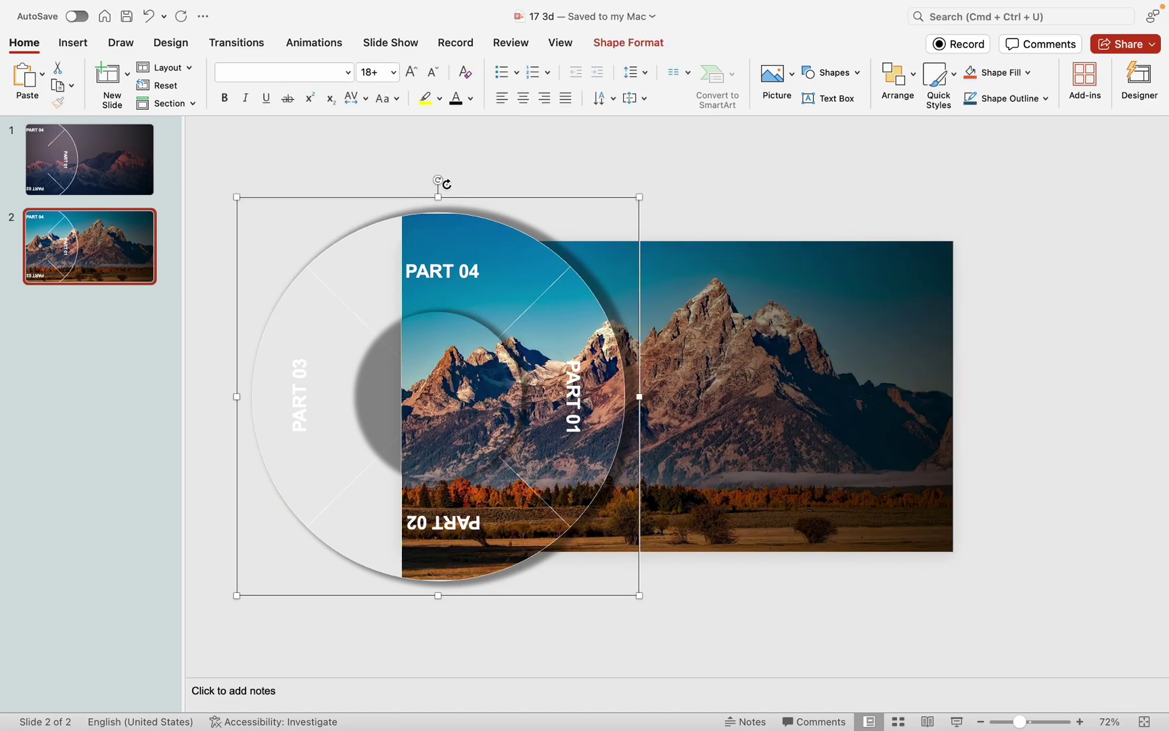
left_click_drag(439, 180, 384, 396)
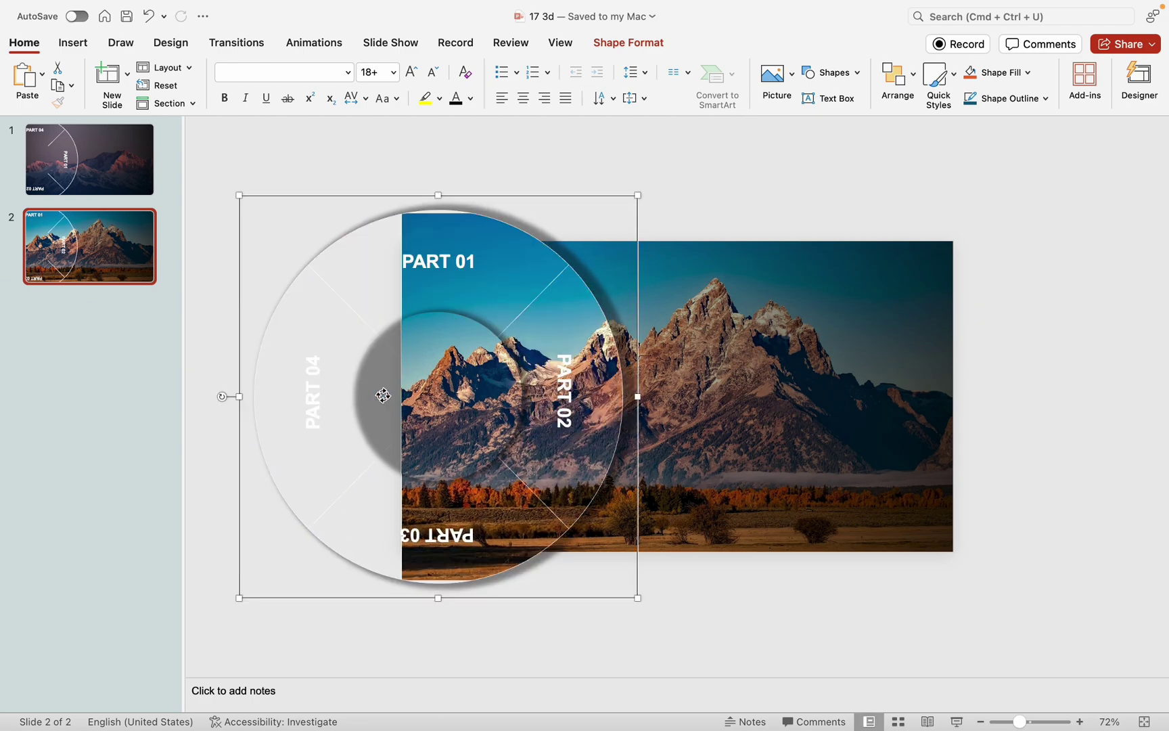
left_click(429, 420)
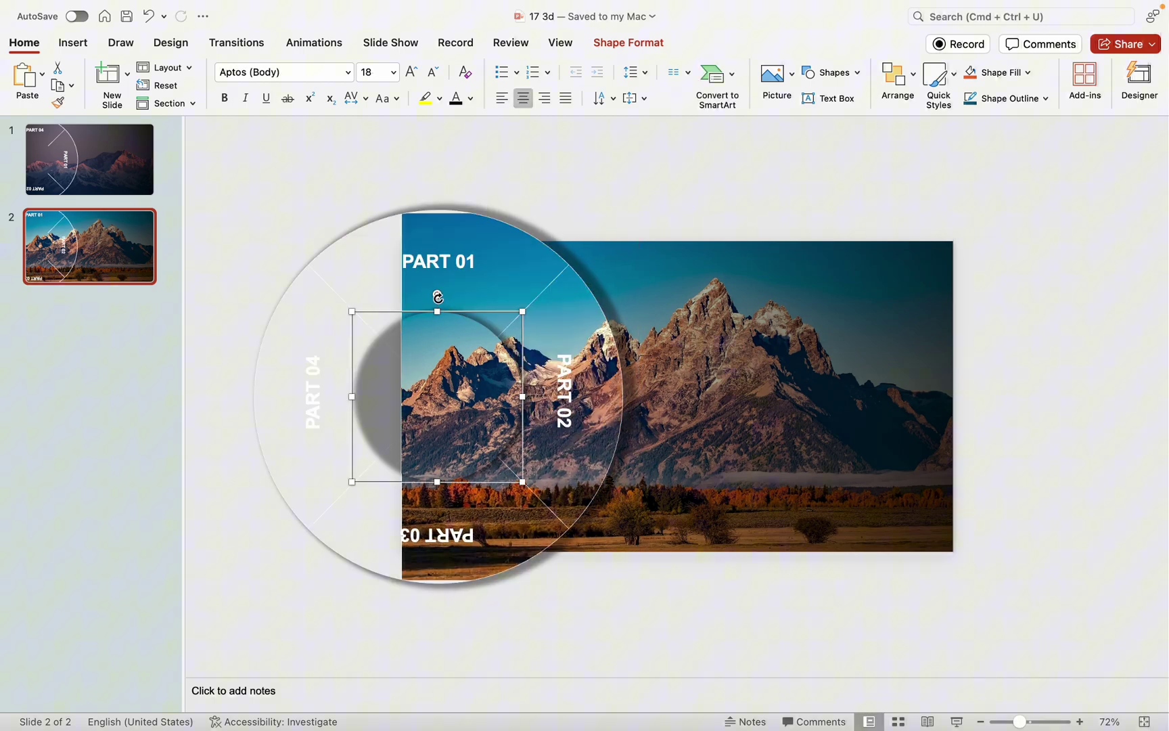
left_click_drag(437, 297, 501, 332)
Apply the Morph transition to slides 1 and 2.
left_click(88, 159, "shift")
left_click(237, 44)
left_click(187, 80)
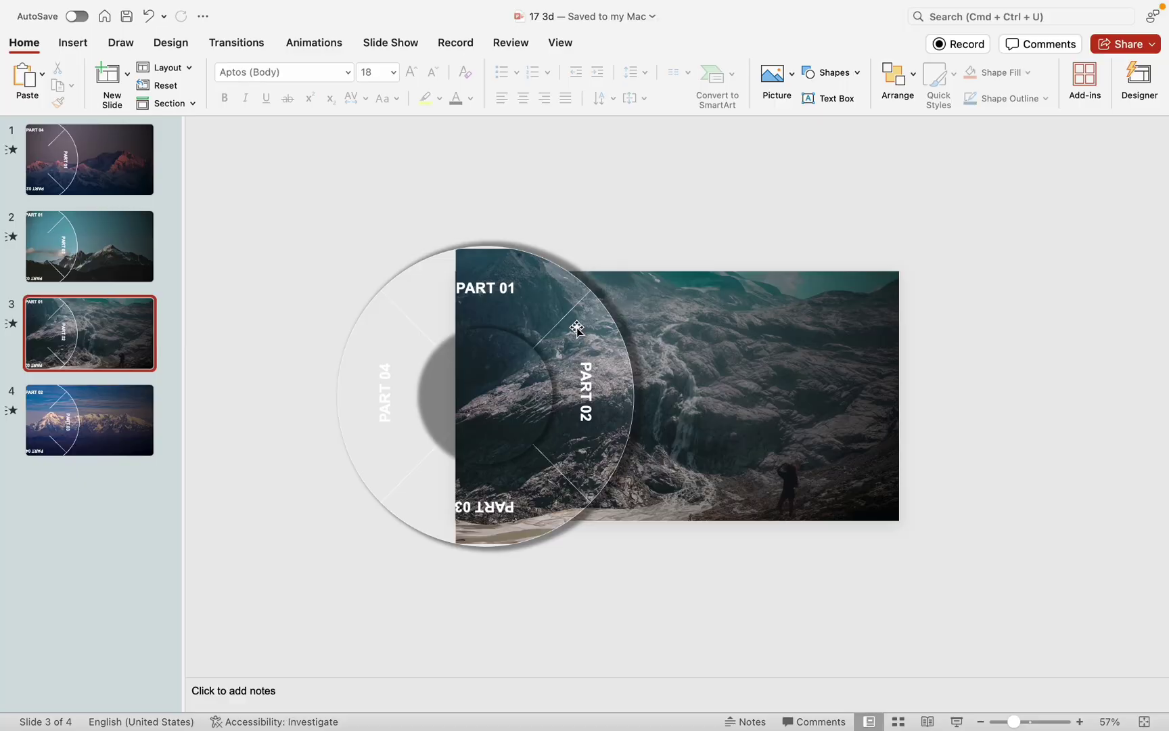
On slide 3, rotate the wheel so PART 02 is on top and turn the inner shape 90°.
left_click(572, 325)
left_click_drag(303, 397, 483, 525)
left_click(509, 329)
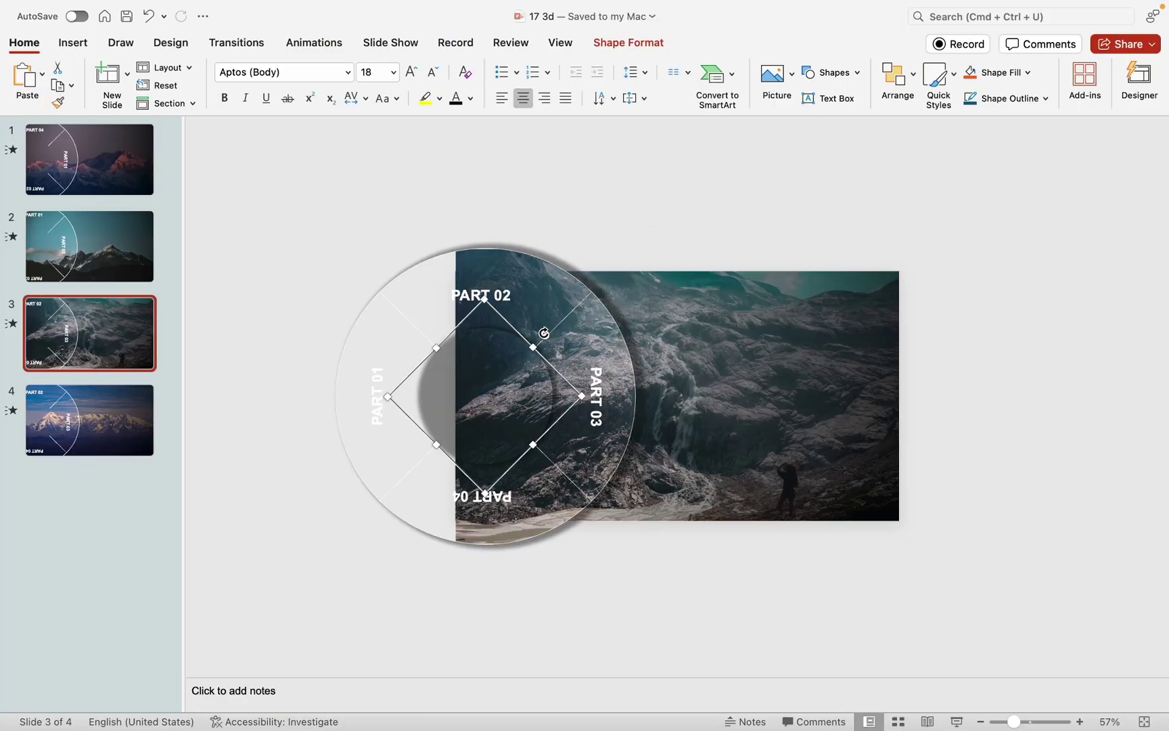
left_click_drag(544, 333, 567, 394)
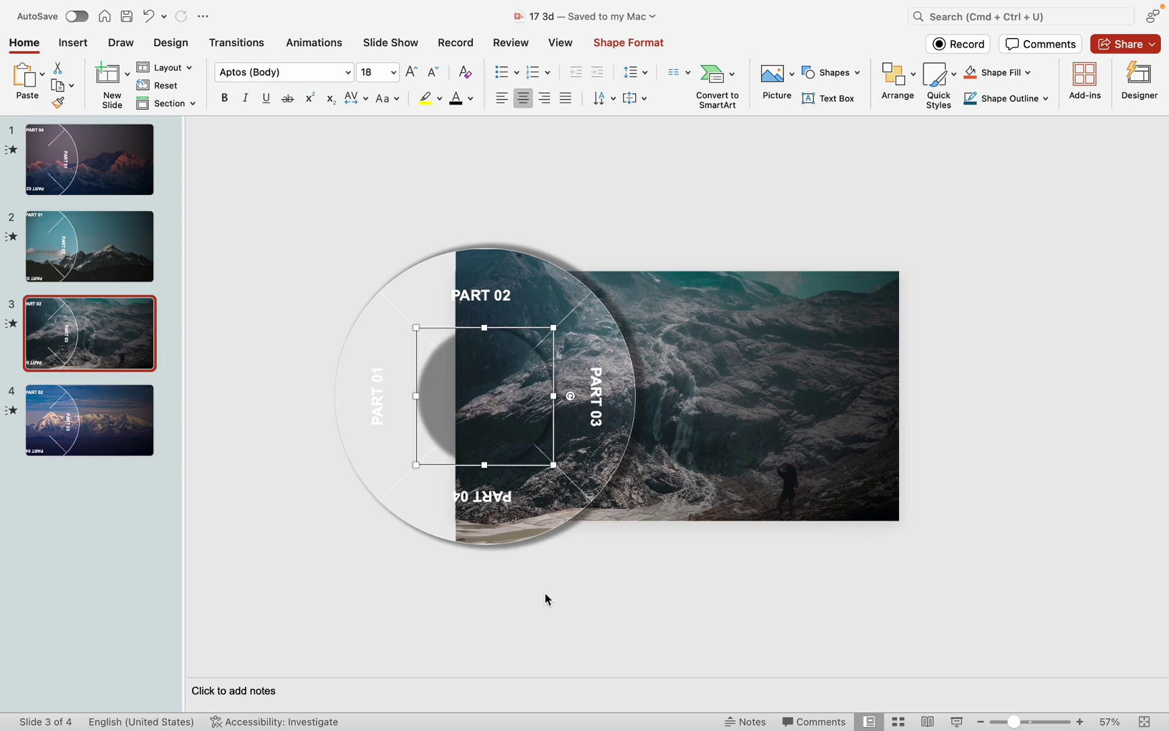
left_click(545, 593)
On slide 4, rotate the wheel so PART 03 is on top and adjust the inner circle.
left_click(101, 451)
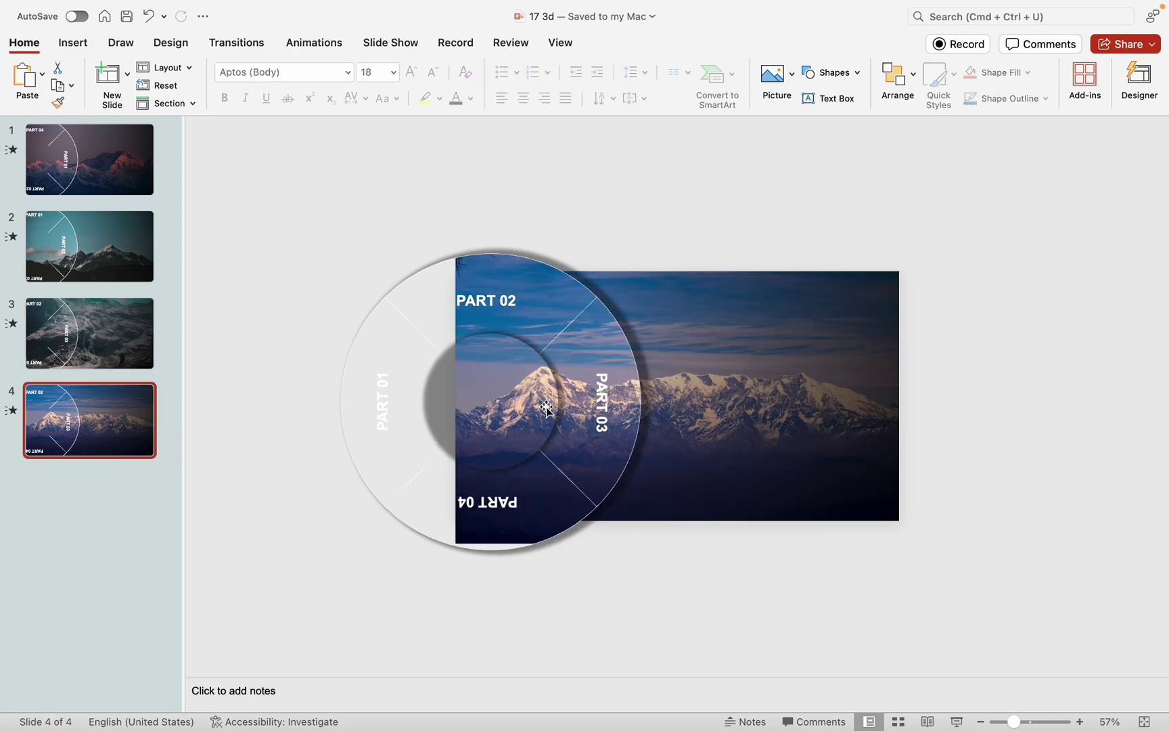
left_click(589, 388)
left_click_drag(494, 565, 663, 390)
left_click(503, 379)
left_click_drag(559, 388, 547, 458)
Park slide 2's Lorem Ipsum group below slide 1 and slide 1's Introduction group above slide 2.
left_click(93, 180)
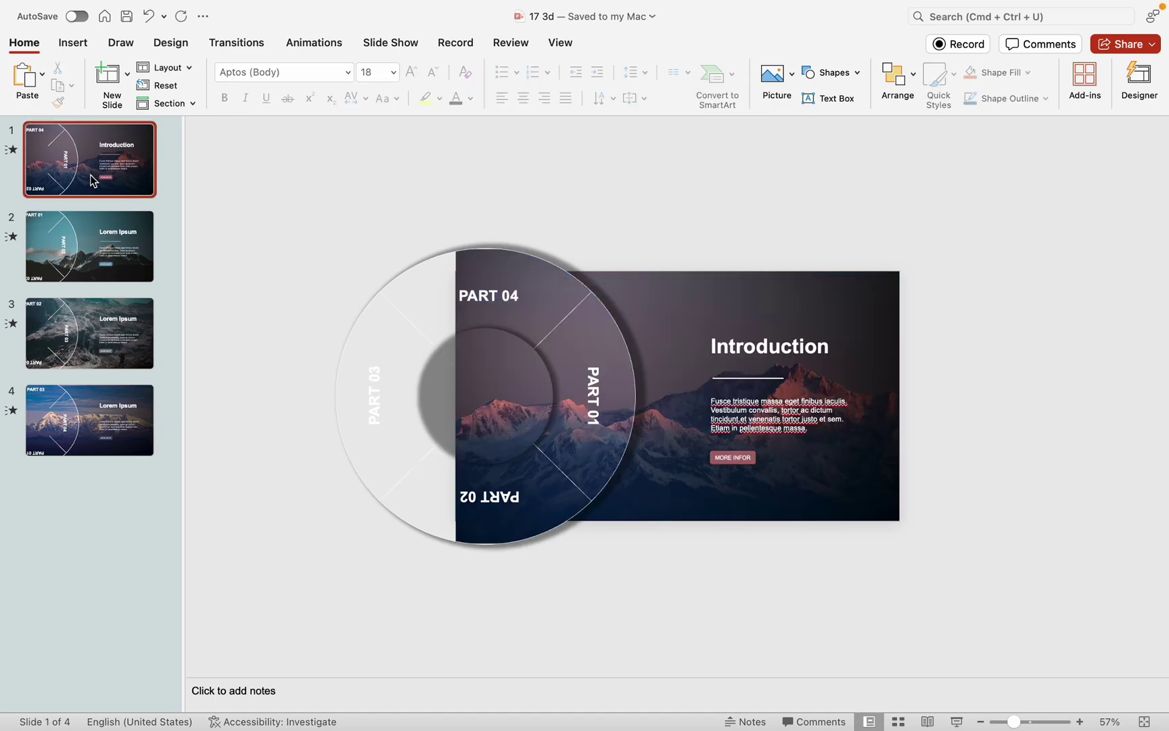
left_click(98, 222)
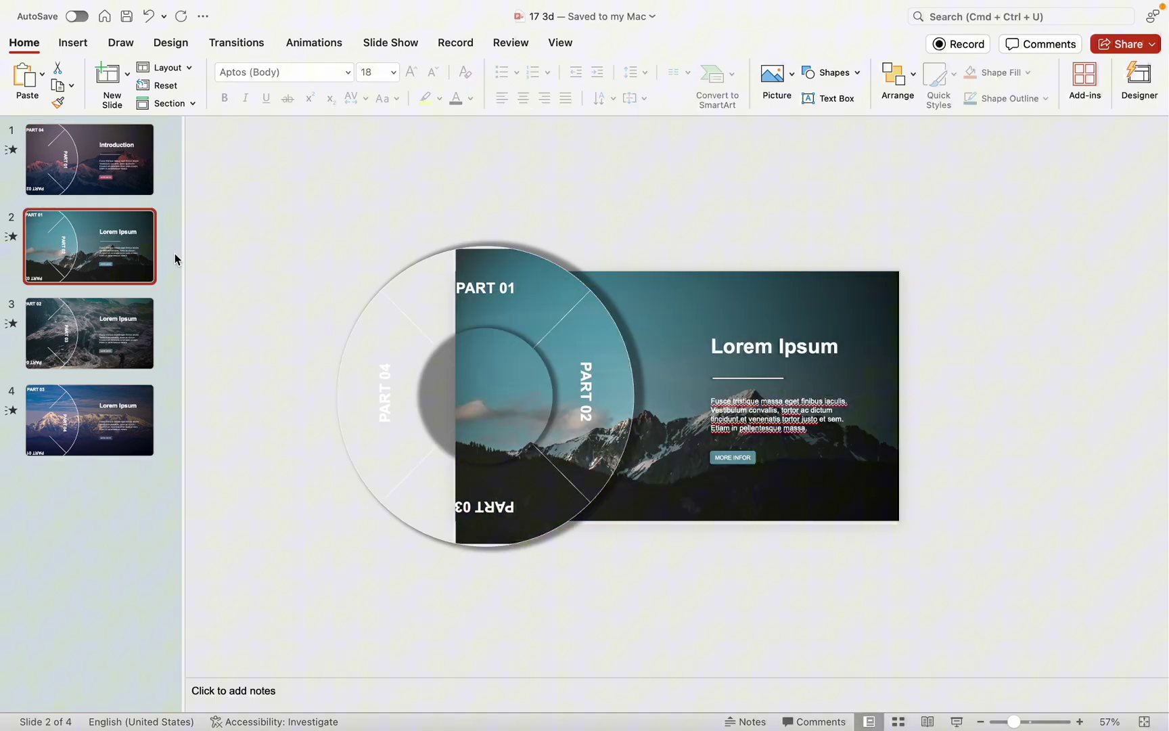
left_click(723, 381)
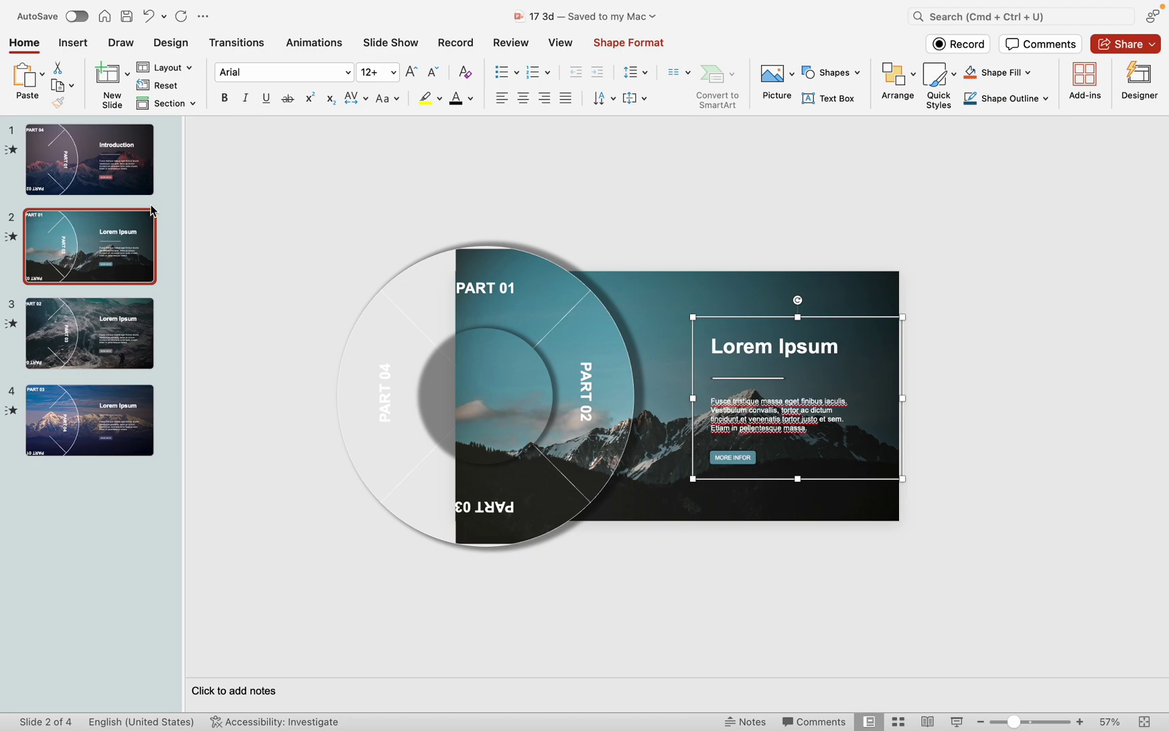
left_click(117, 168)
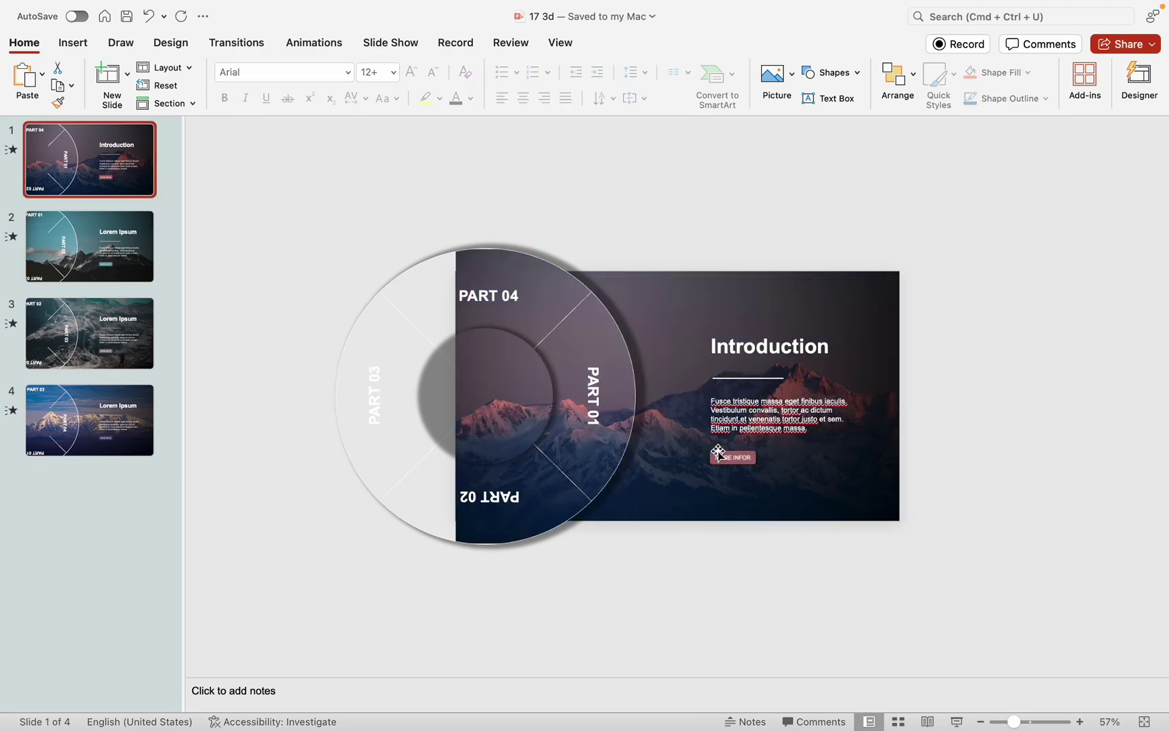
key("super+v")
left_click_drag(699, 380, 689, 574)
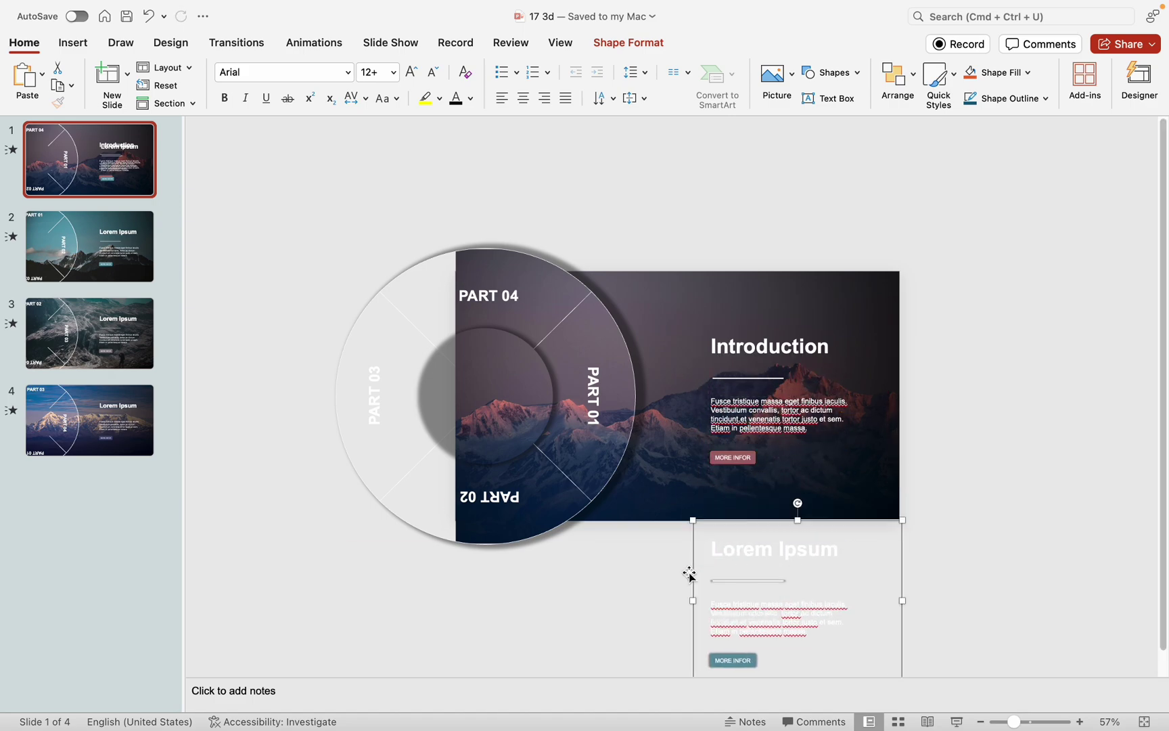
left_click(609, 579)
left_click(701, 383)
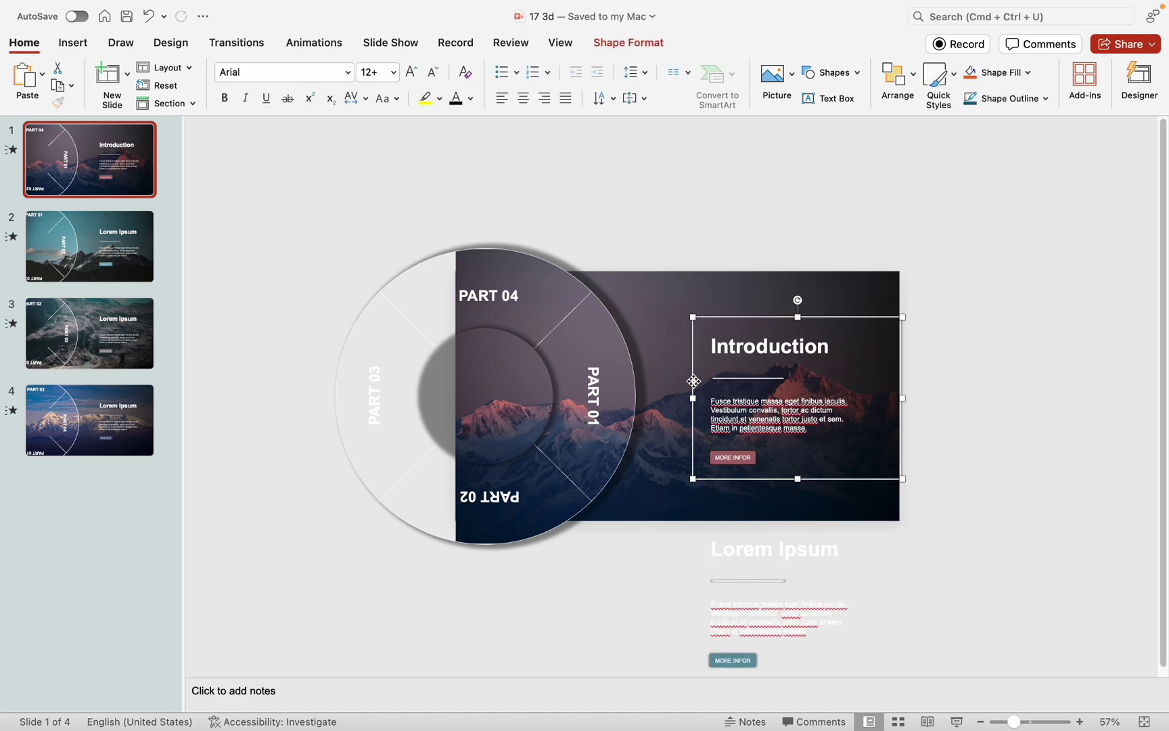
left_click(88, 247)
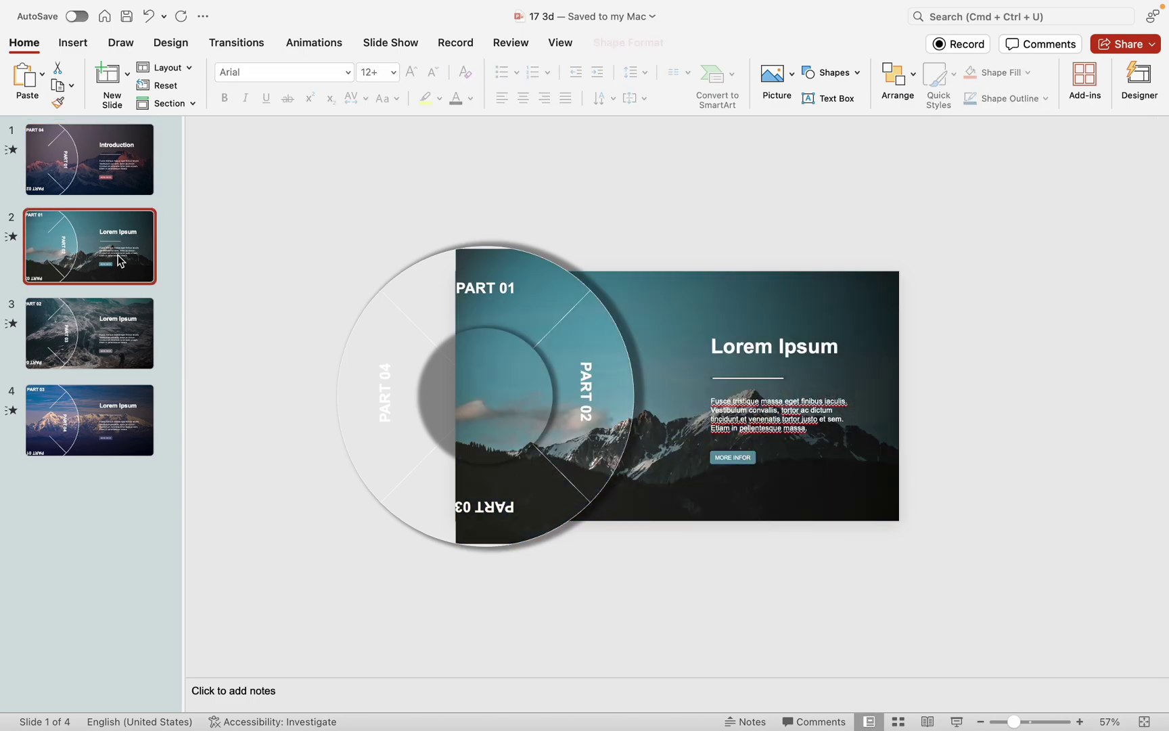
key("super+v")
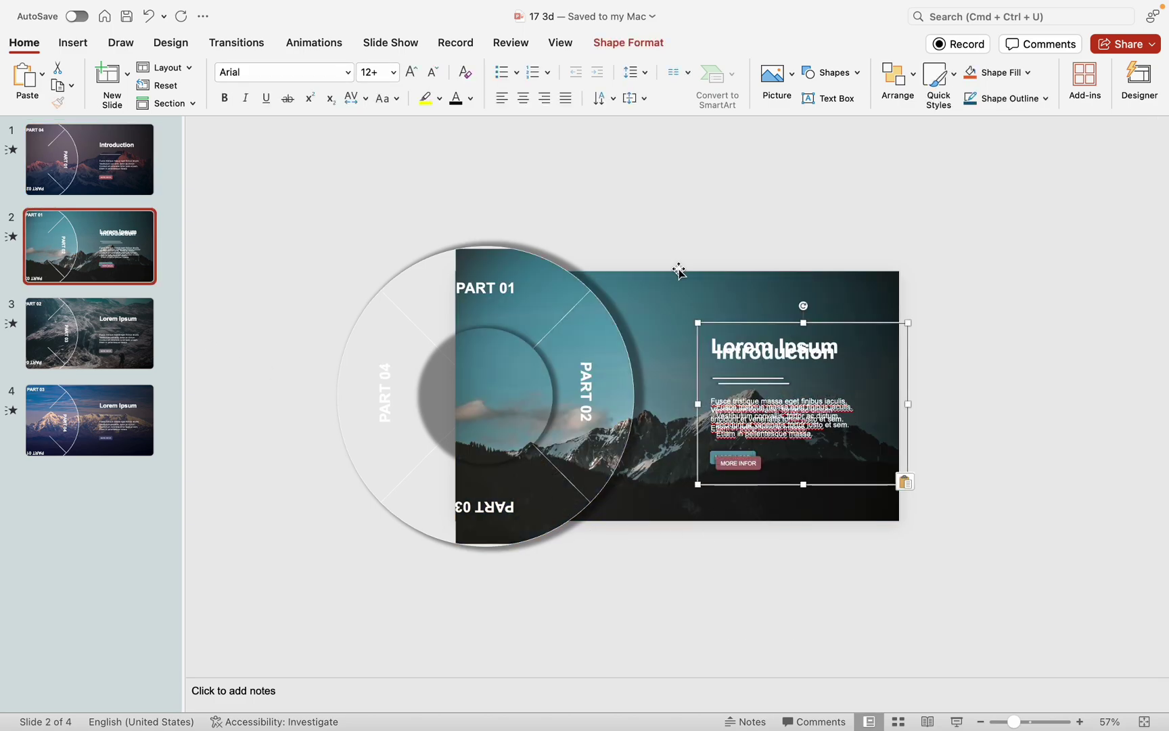
left_click_drag(697, 347, 692, 149)
left_click(301, 480)
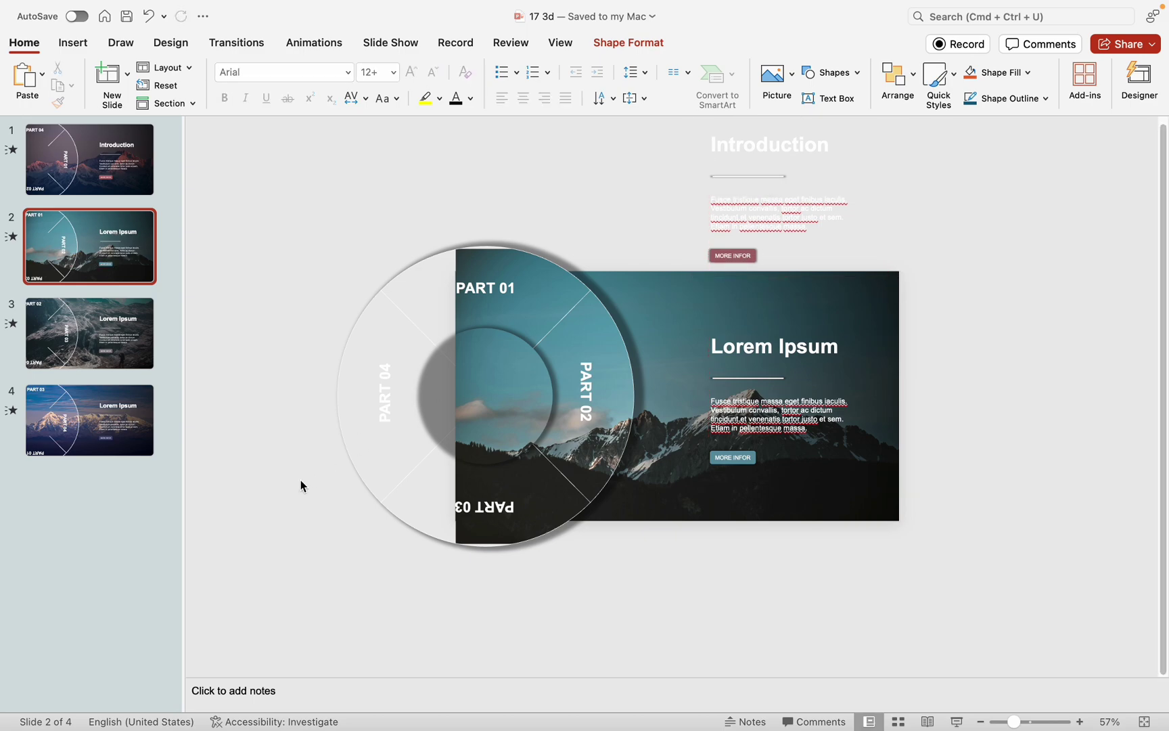
Park slide 3's text group below slide 2 and slide 2's text group above slide 3.
left_click(98, 348)
left_click(694, 377)
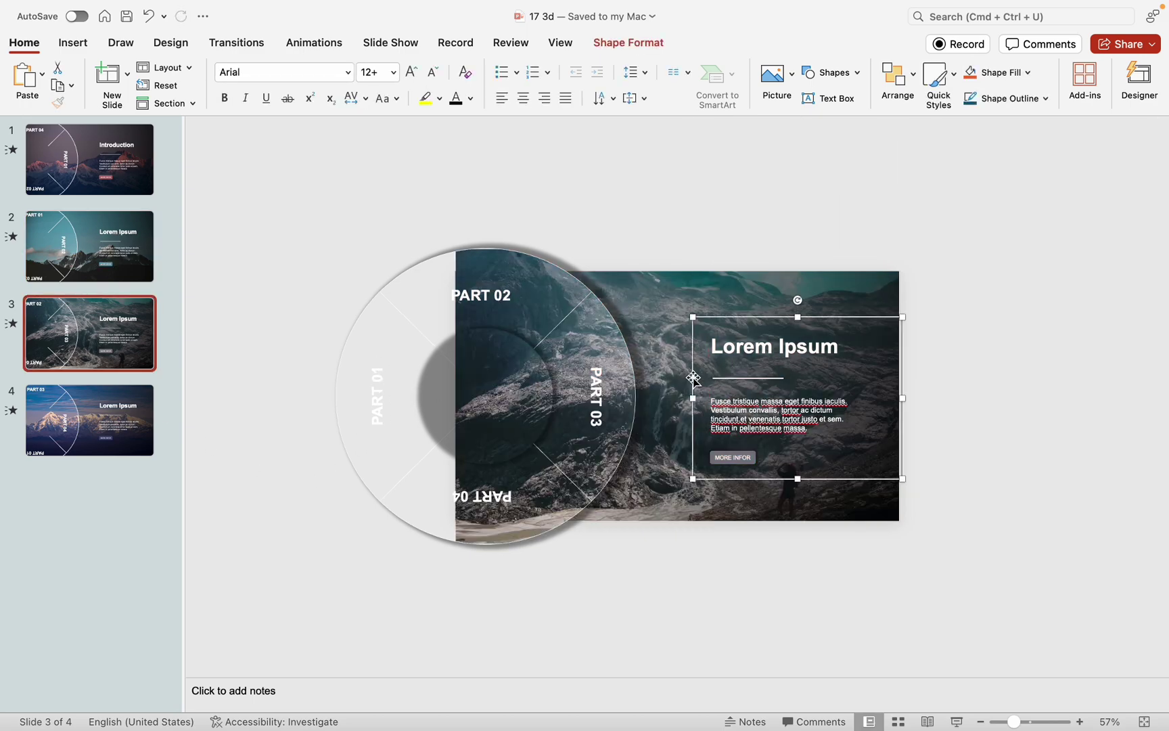
key("ctrl+c")
key("Page_Up")
key("ctrl+v")
left_click_drag(693, 377, 689, 583)
left_click(590, 598)
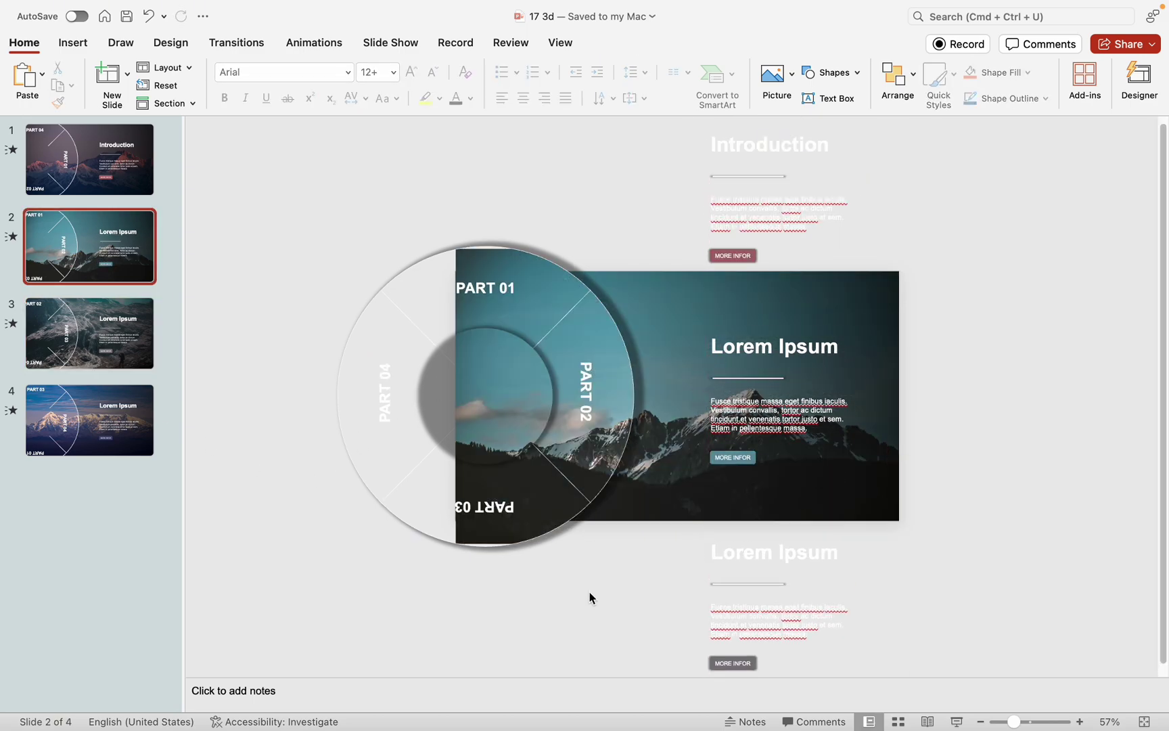
left_click(722, 383)
key("ctrl+c")
key("Page_Down")
key("ctrl+v")
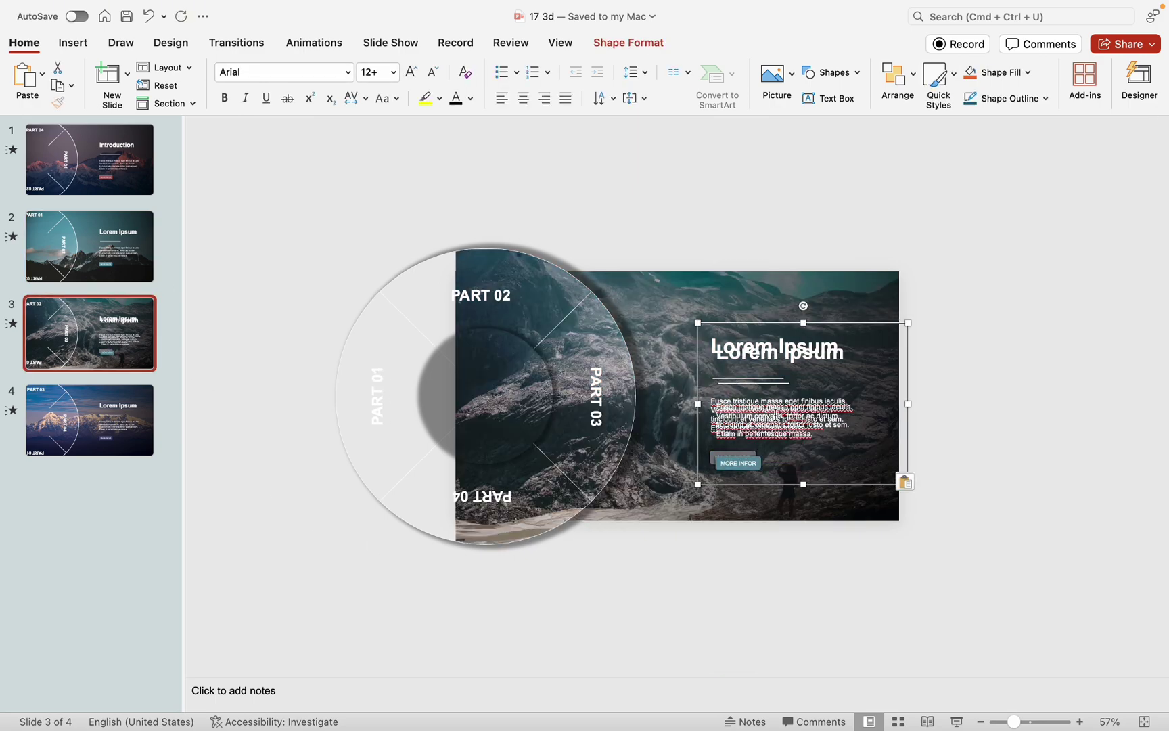
left_click_drag(699, 389, 691, 177)
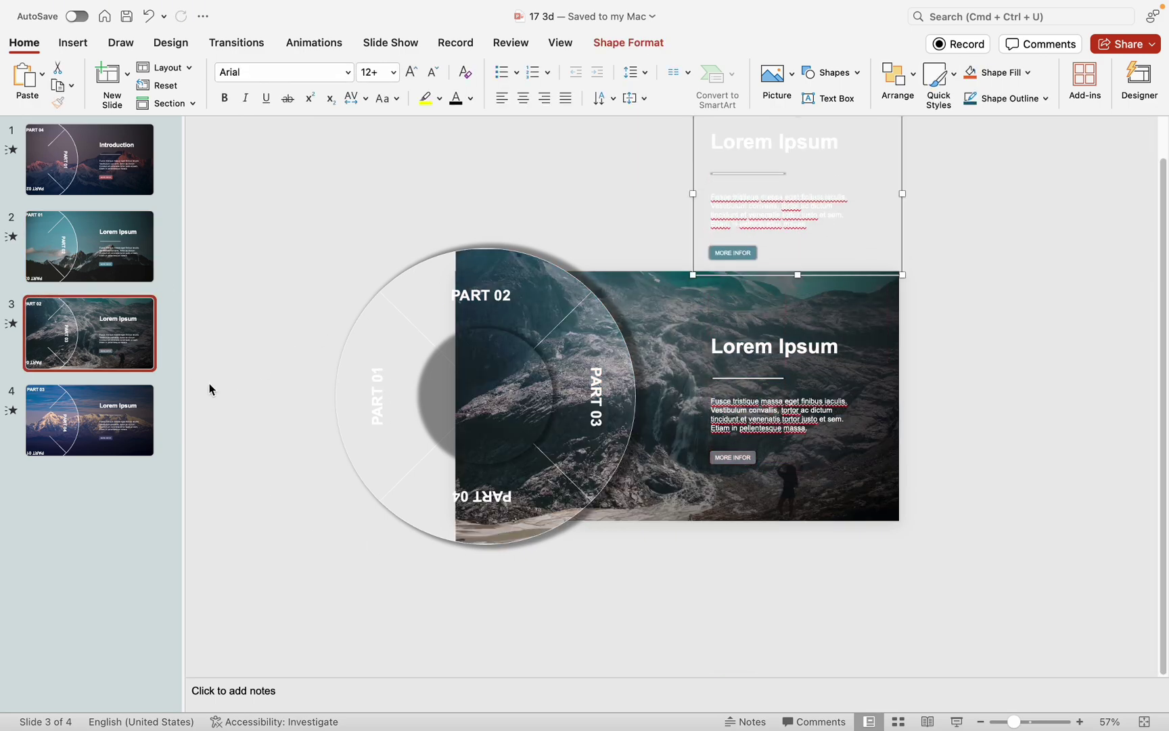
Park slide 4's text group below slide 3 and slide 3's text group above slide 4.
key("Page_Down")
left_click(748, 488)
key("ctrl+c")
key("Page_Up")
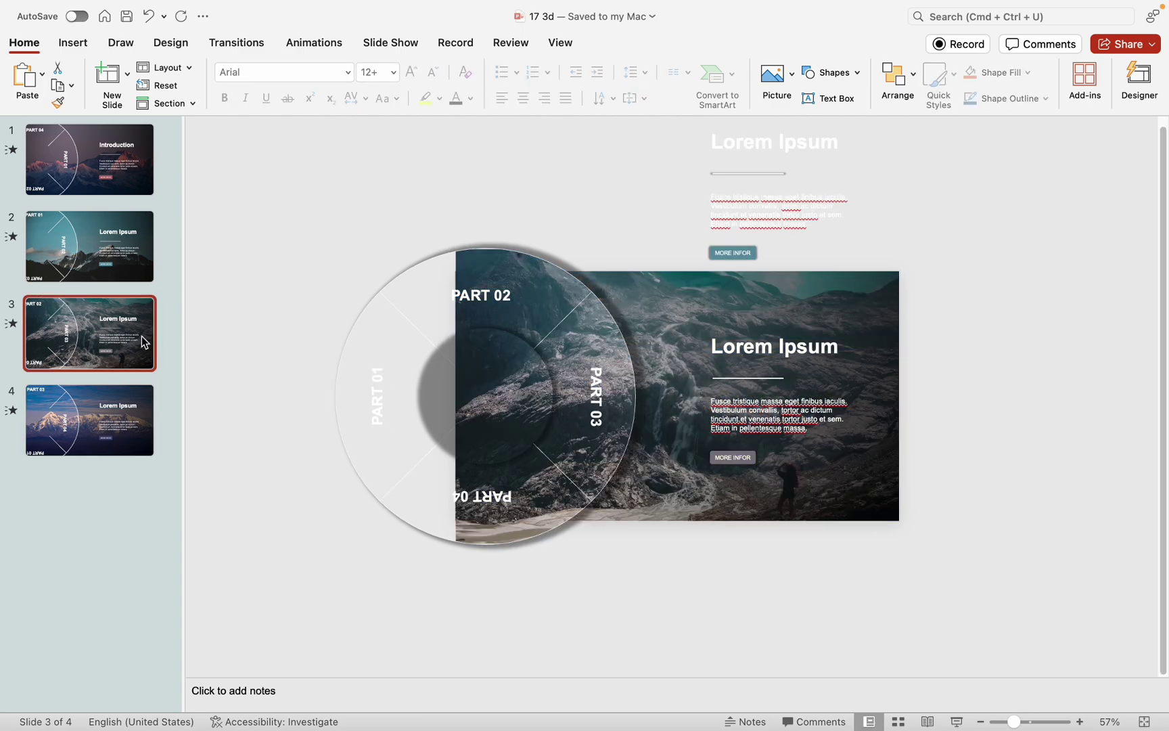
key("ctrl+v")
left_click_drag(700, 380, 694, 576)
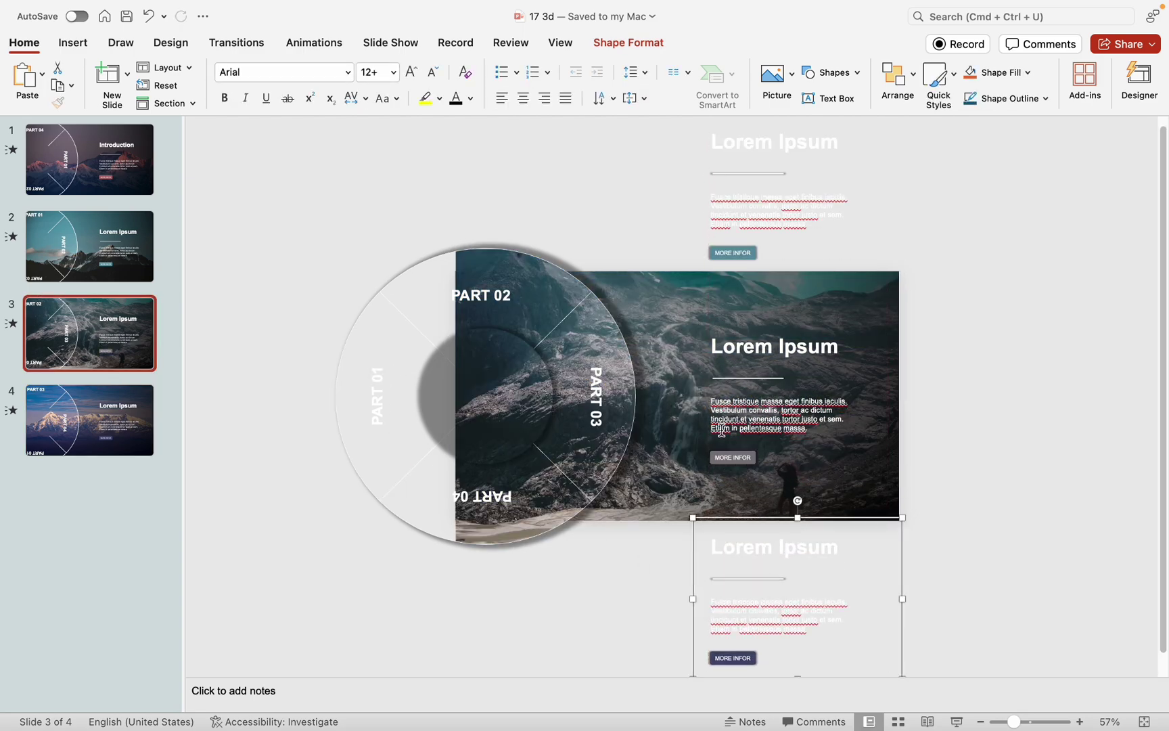
left_click(693, 379)
key("ctrl+c")
key("Page_Down")
key("ctrl+v")
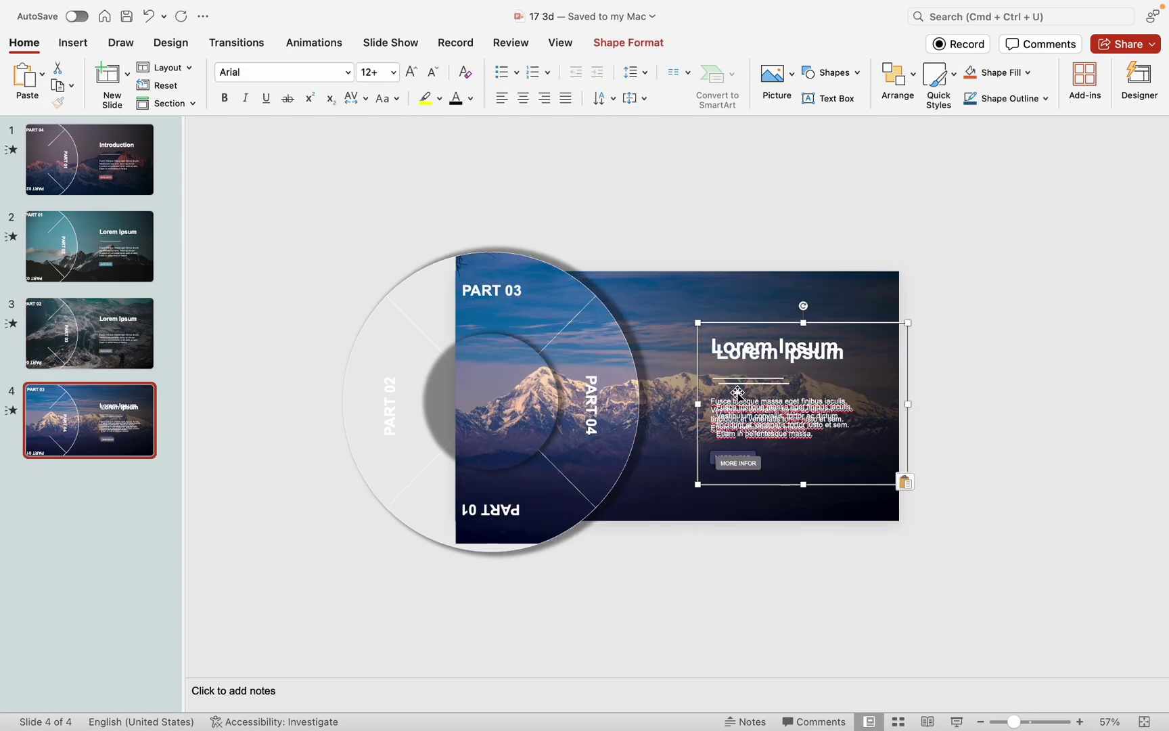
left_click_drag(696, 395, 690, 188)
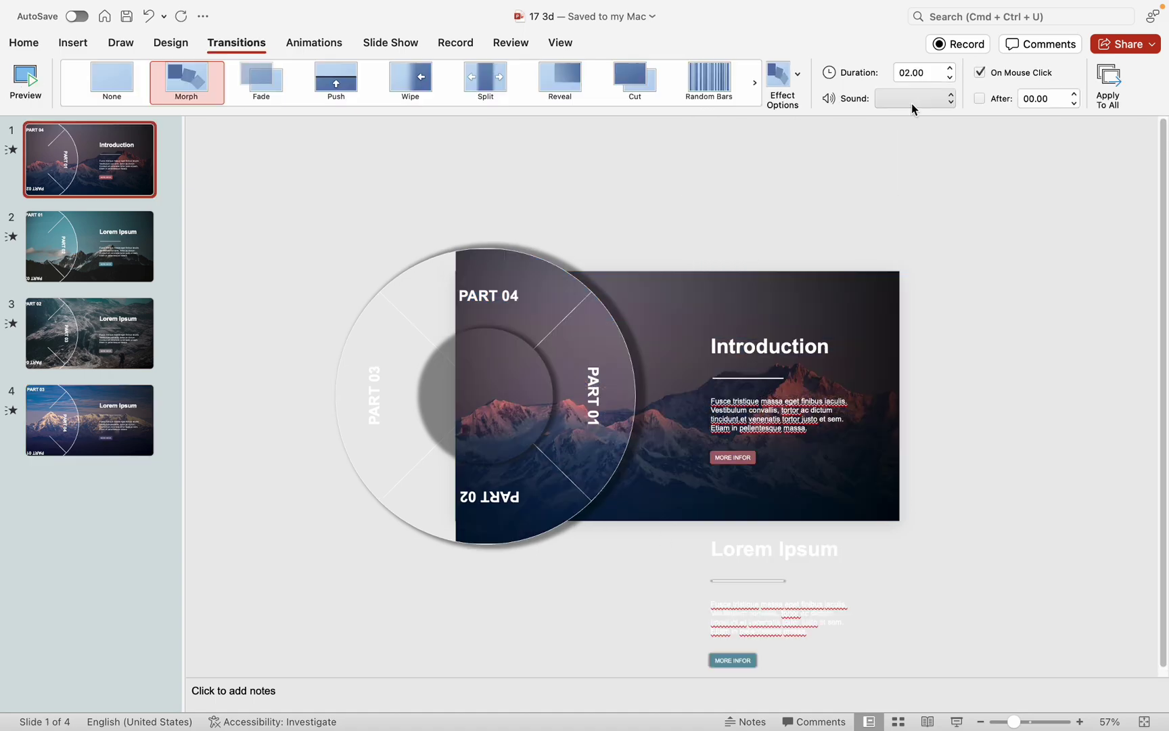
Give slide 1's transition the sound wind-up2-106350.wav via Other Sound.
left_click(912, 103)
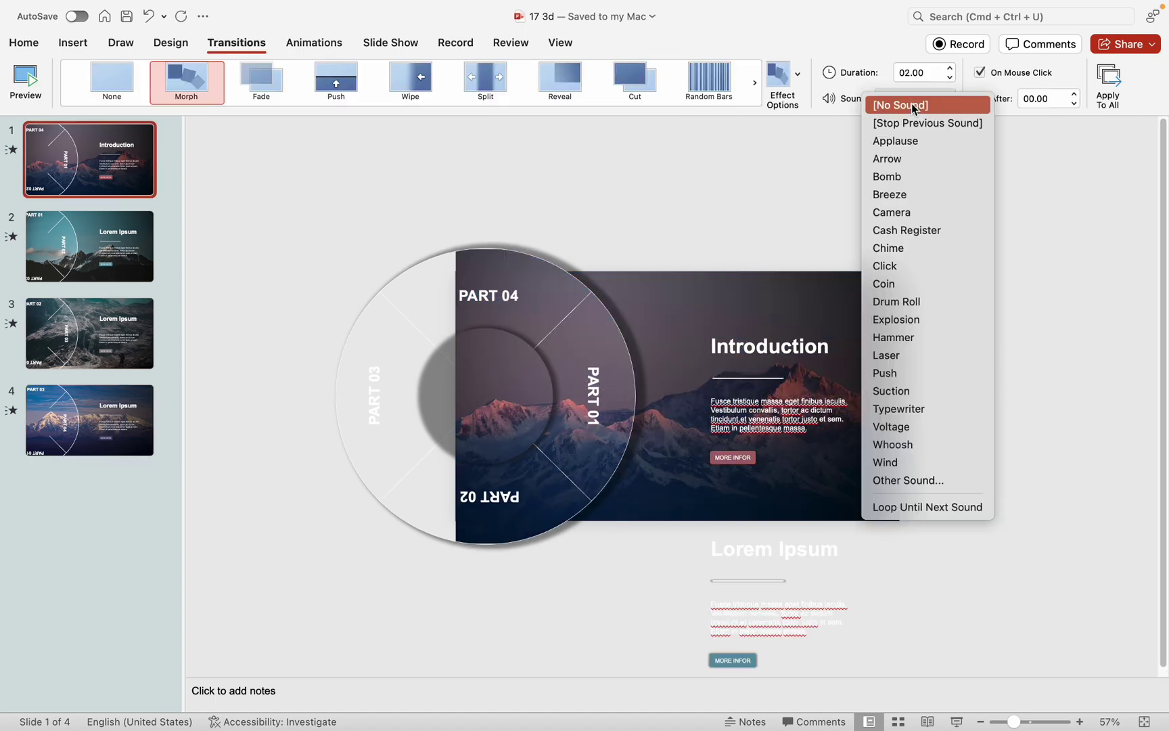
left_click(944, 480)
left_click(437, 246)
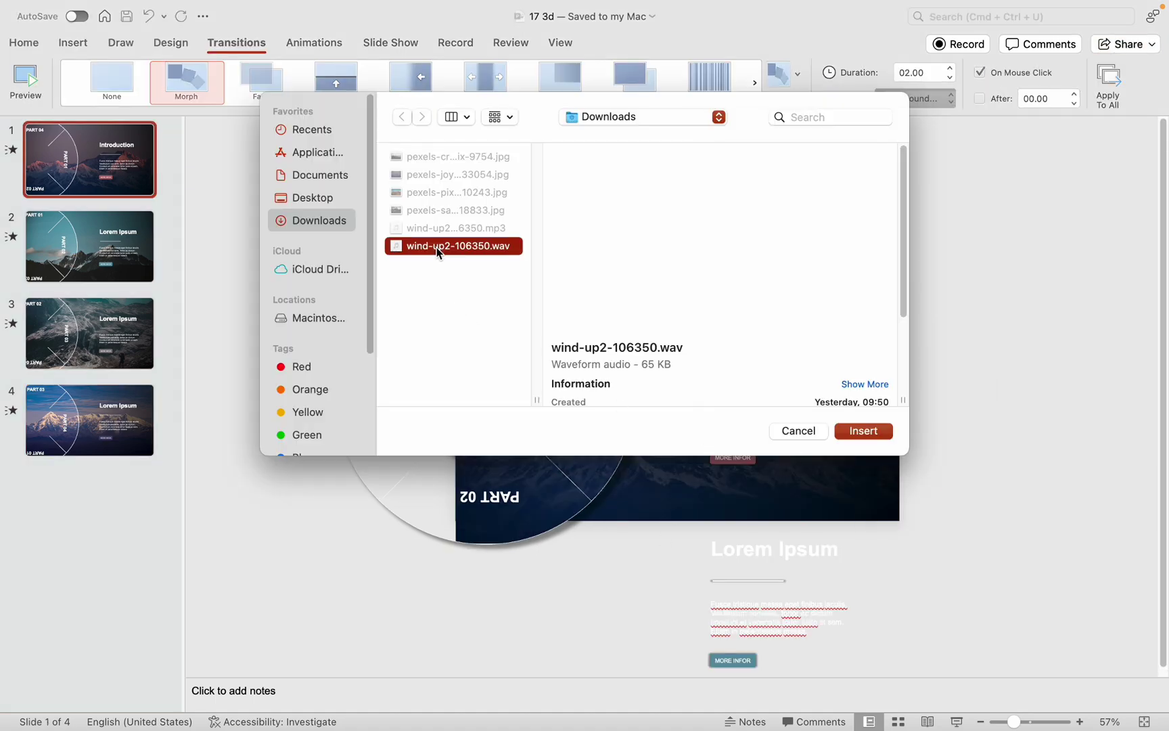
left_click(845, 432)
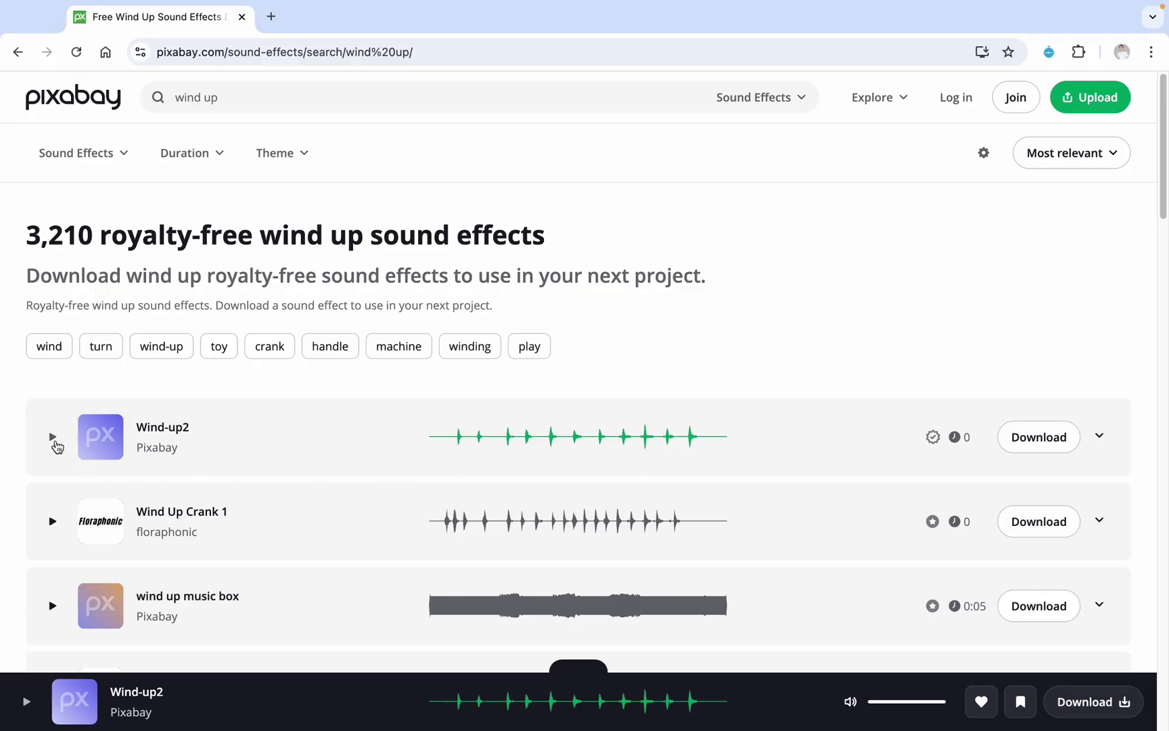
Preview the Wind-up2 effect and download it as wind-up2-106350.mp3.
left_click(53, 437)
left_click(1040, 437)
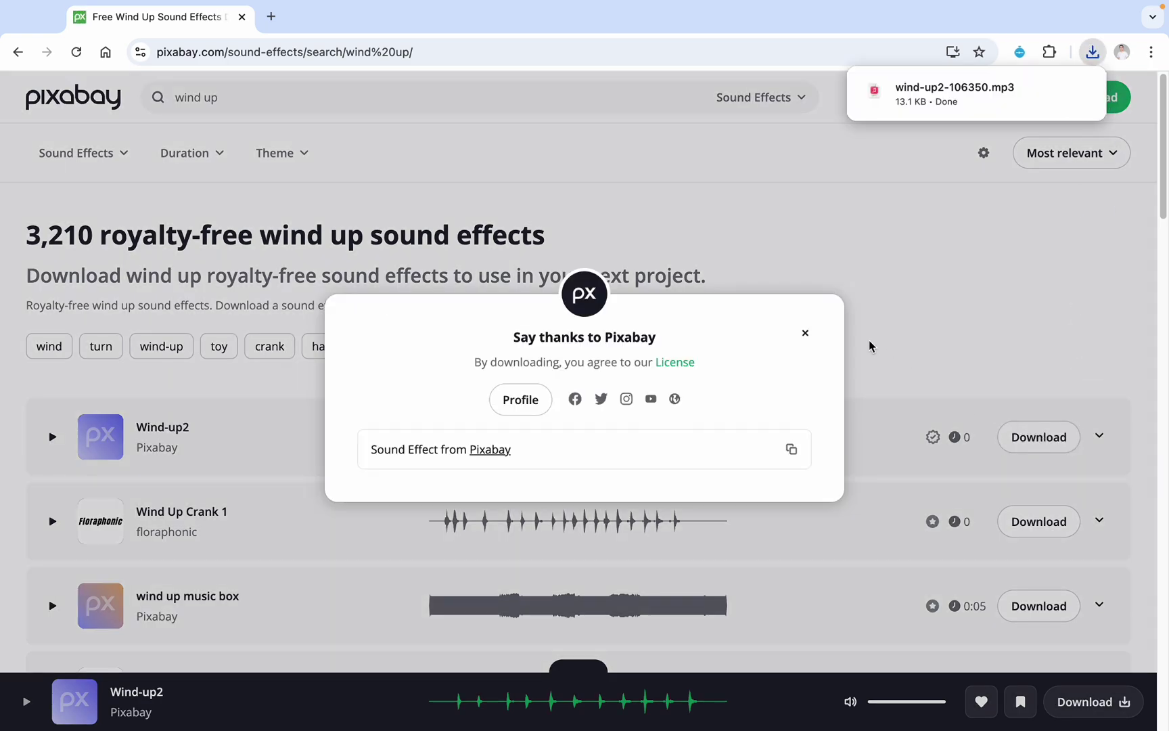
Dismiss Pixabay's thanks dialog and start the full-screen slide show from the status bar.
left_click(806, 333)
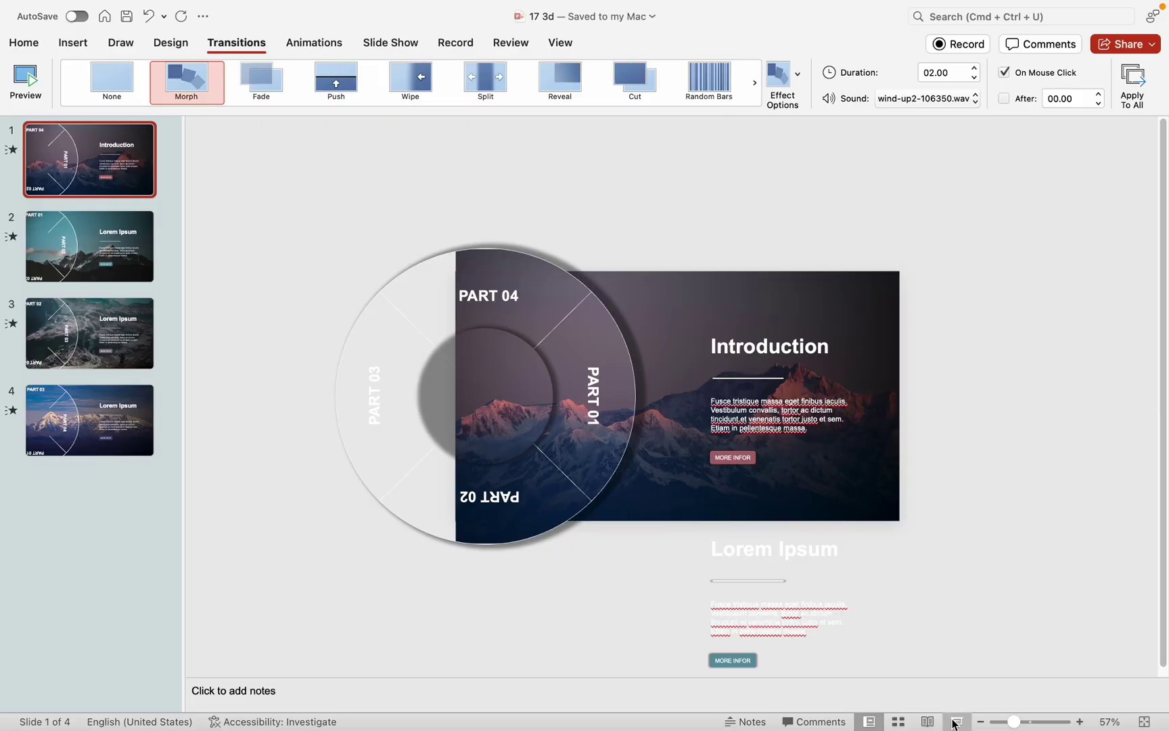
left_click(956, 719)
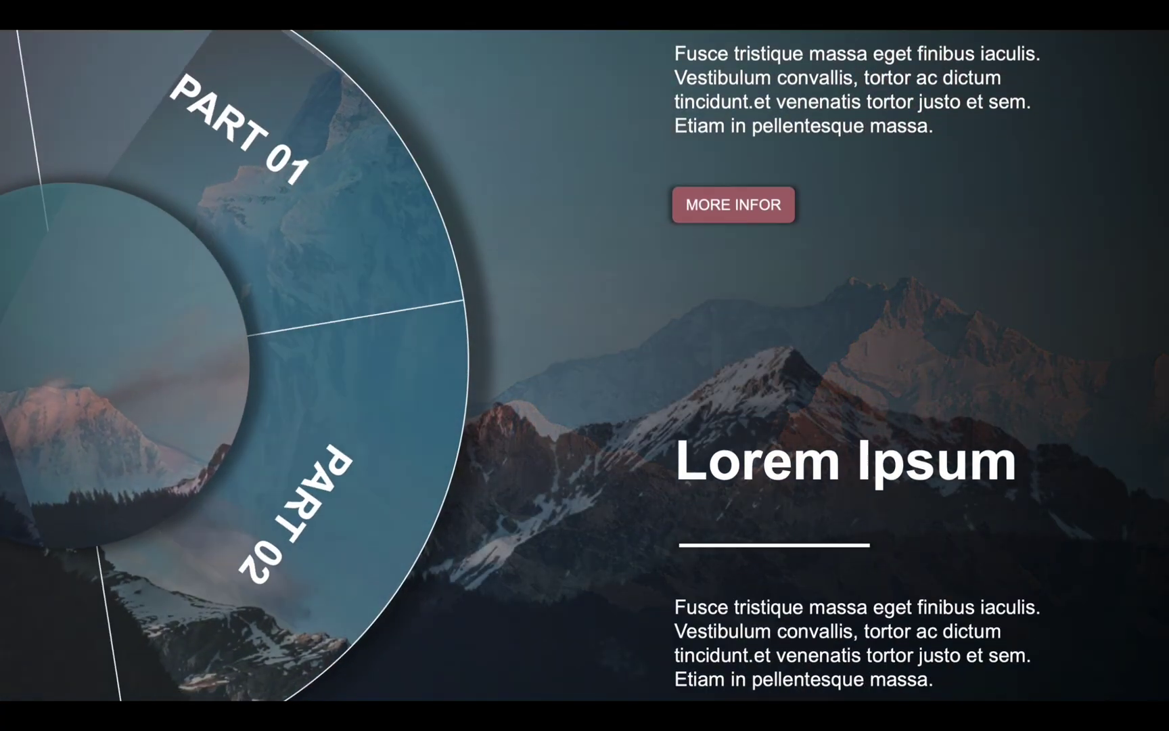